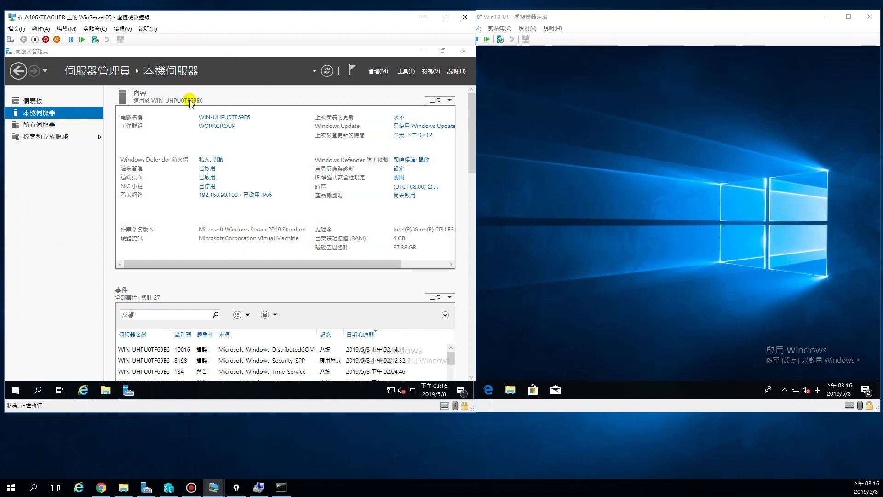
# Make WinServer05's Server Manager active, then bring Hyper-V Manager to the front
pyautogui.click(194, 227)
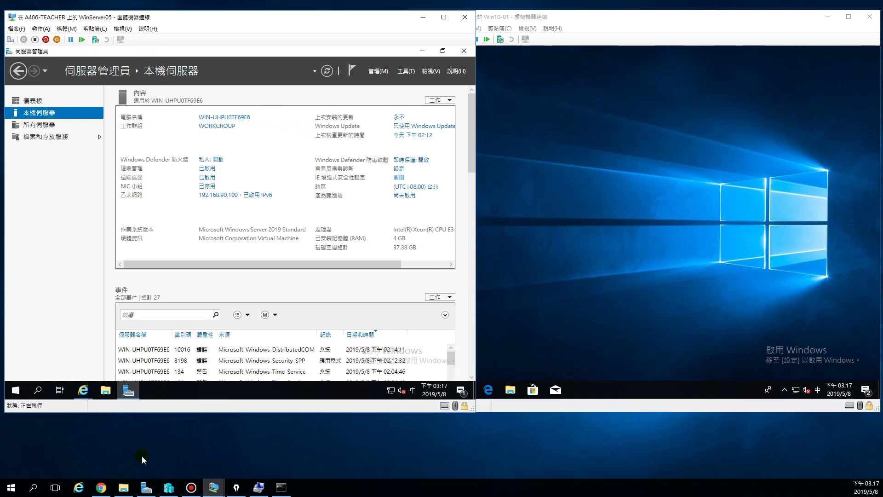
pyautogui.click(169, 487)
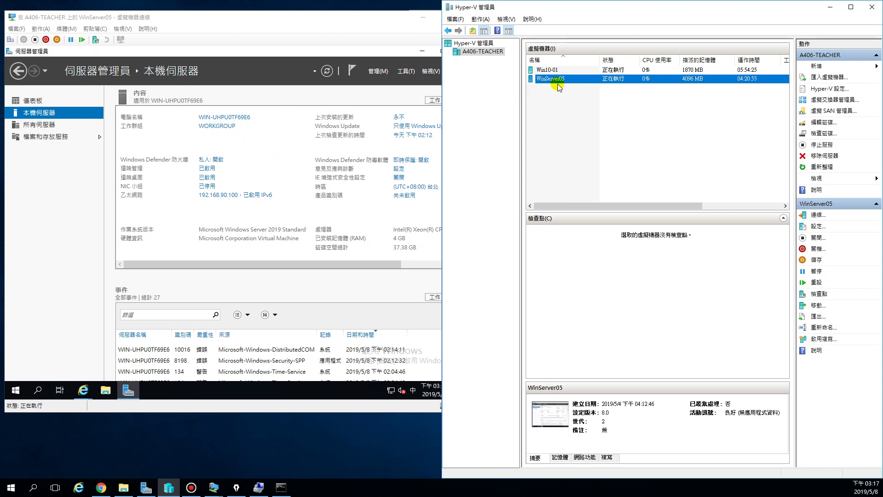
# Change the WinServer05 computer name to WinServer-05-00 and accept the restart notice
pyautogui.click(267, 152)
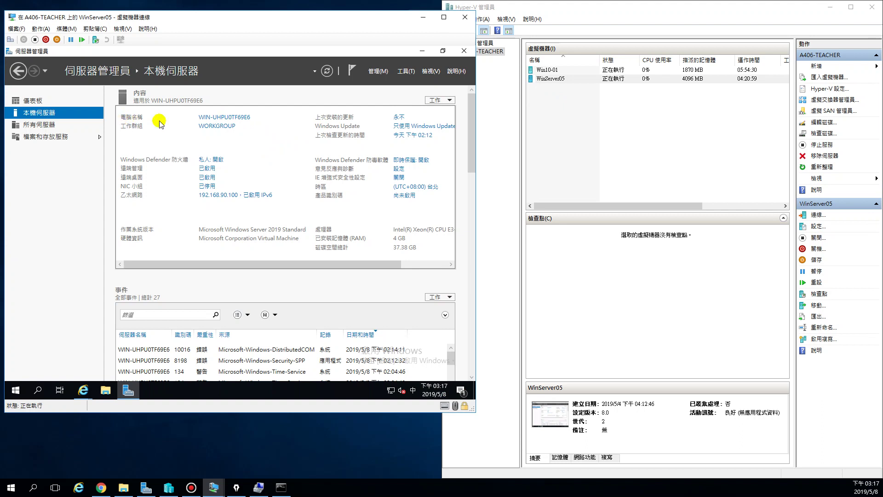
pyautogui.click(218, 117)
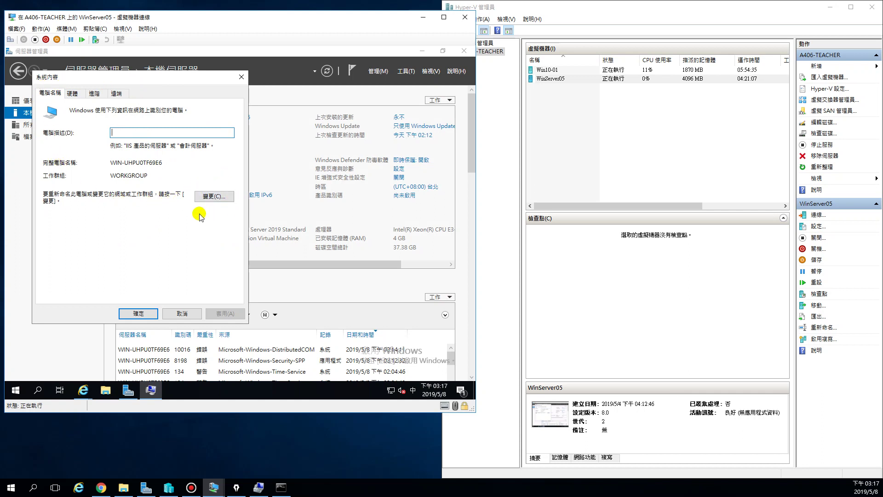
pyautogui.click(213, 198)
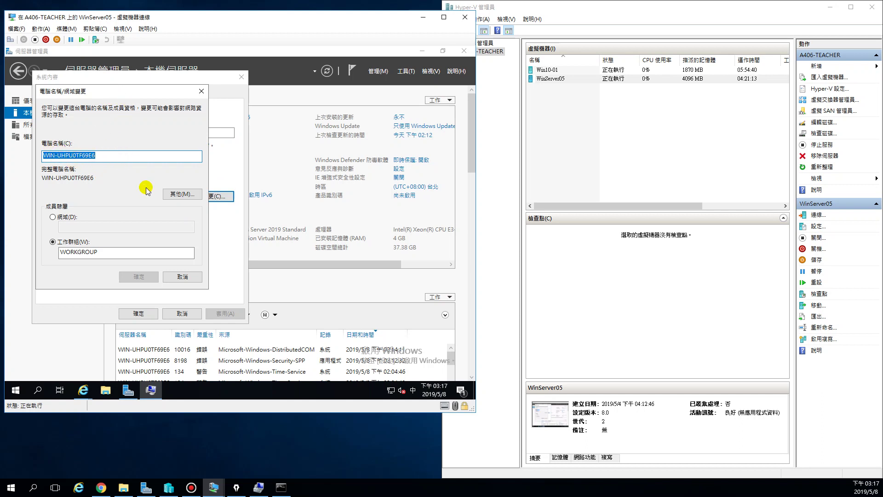
pyautogui.write('Wㄙㄛ')
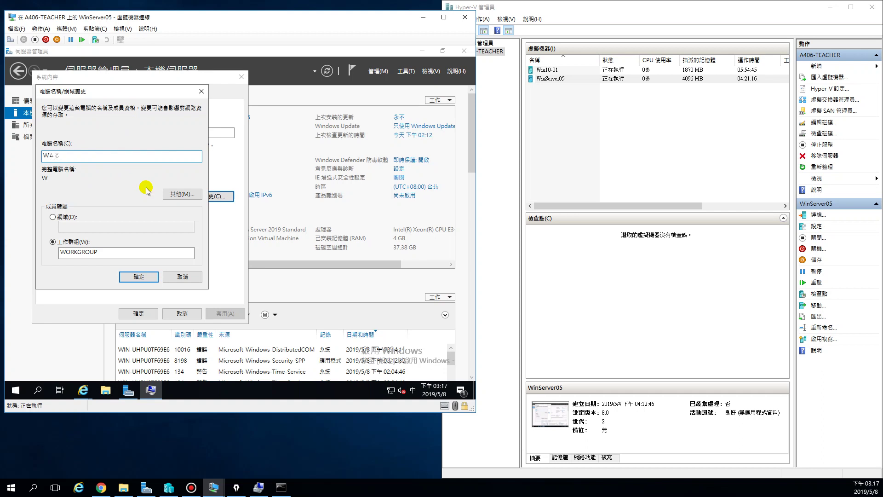
pyautogui.press('Escape')
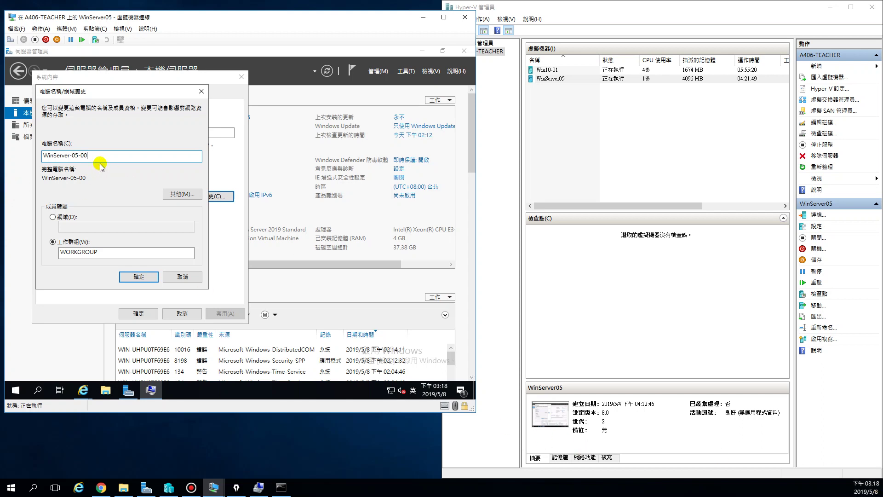
pyautogui.click(138, 276)
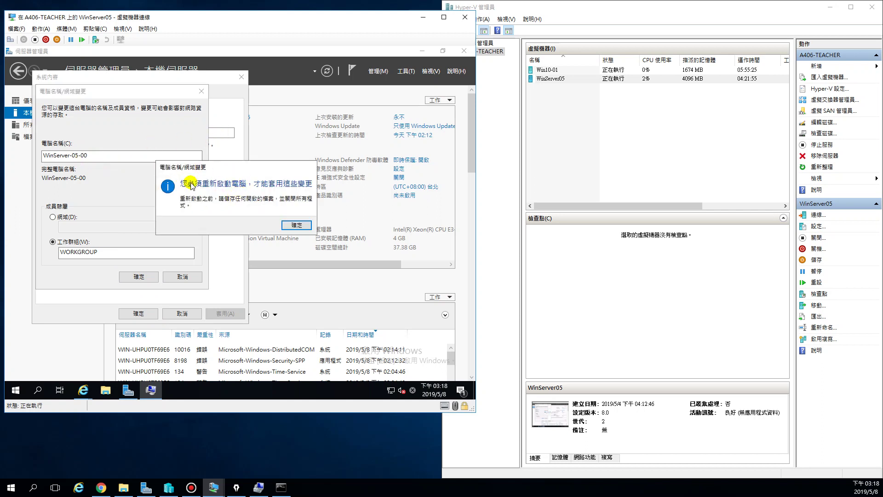
pyautogui.click(293, 225)
pyautogui.click(138, 312)
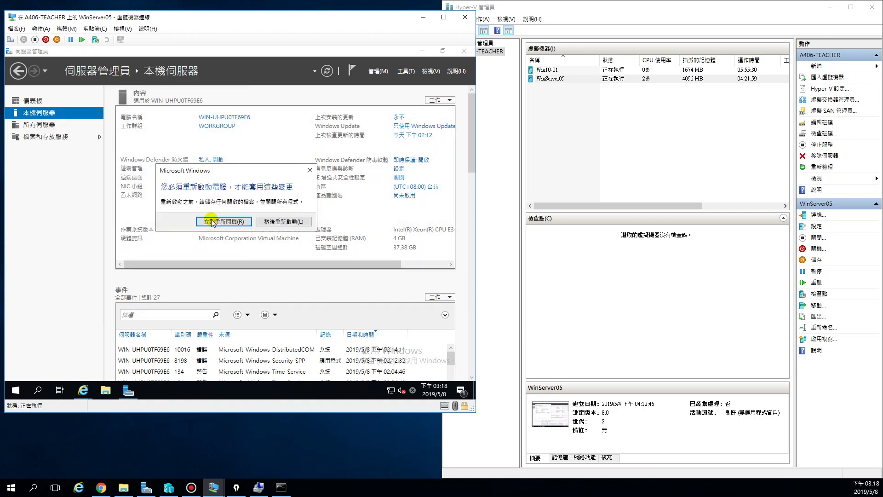
# Restart WinServer05 immediately and switch to the Win10-01 VM window
pyautogui.click(215, 223)
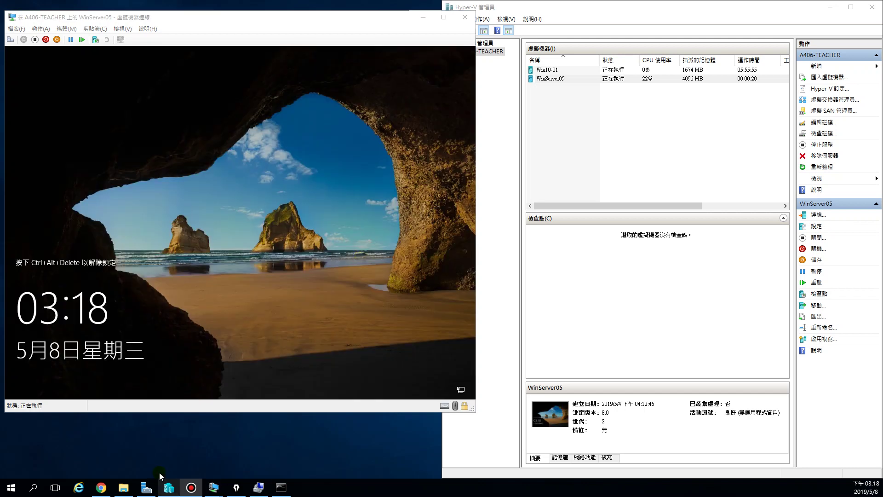
pyautogui.moveTo(214, 487)
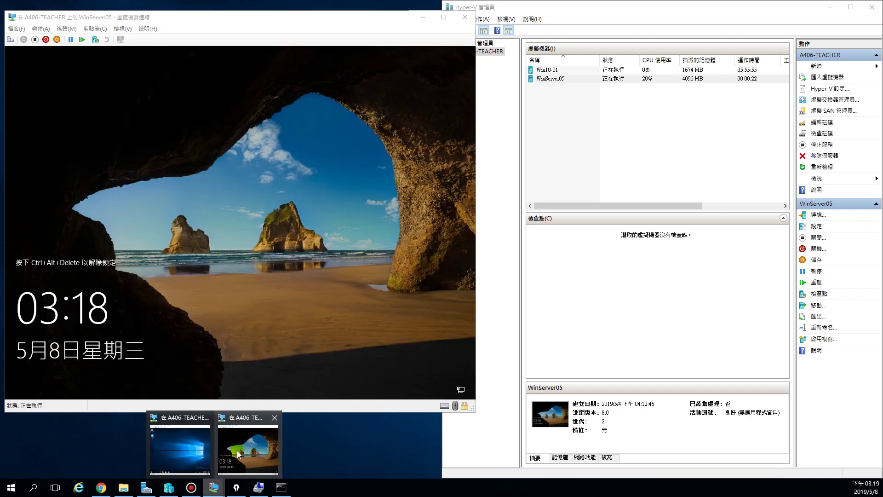
pyautogui.click(175, 448)
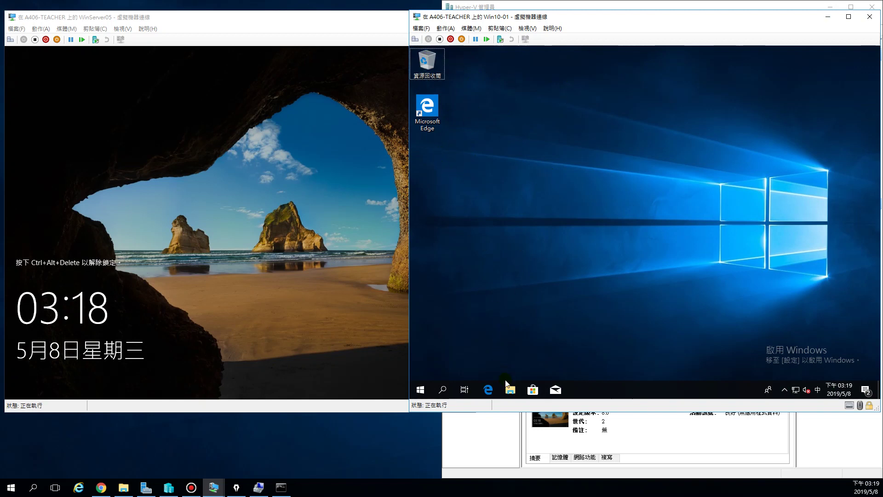
# From This PC Properties on Win10-01, open System Properties showing DESKTOP-T78QK4G in WORKGROUP
pyautogui.click(509, 392)
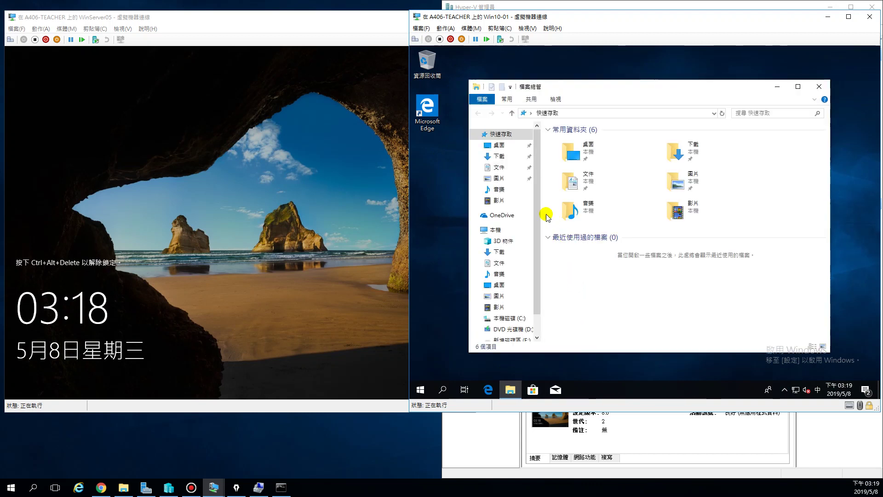
pyautogui.rightClick(495, 230)
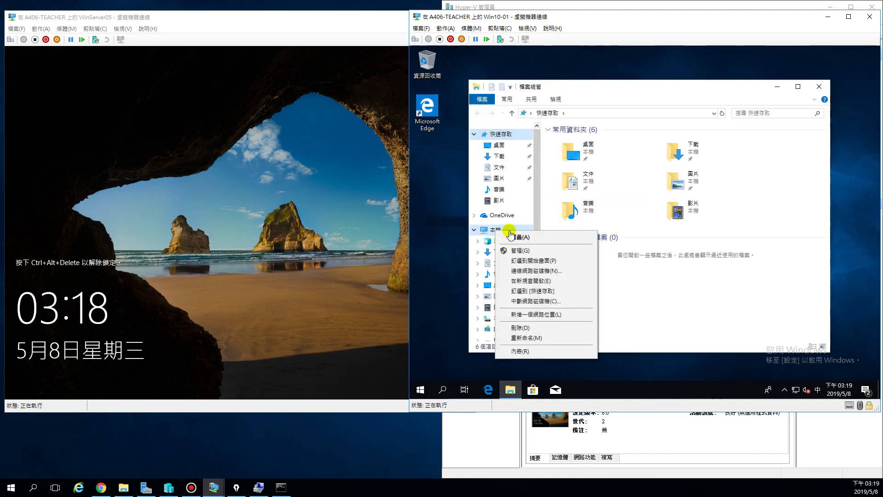
pyautogui.click(519, 352)
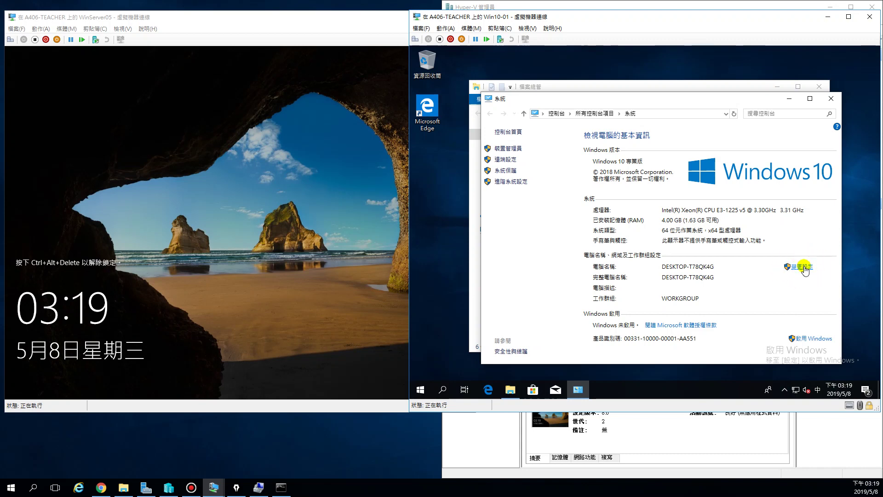
pyautogui.click(831, 99)
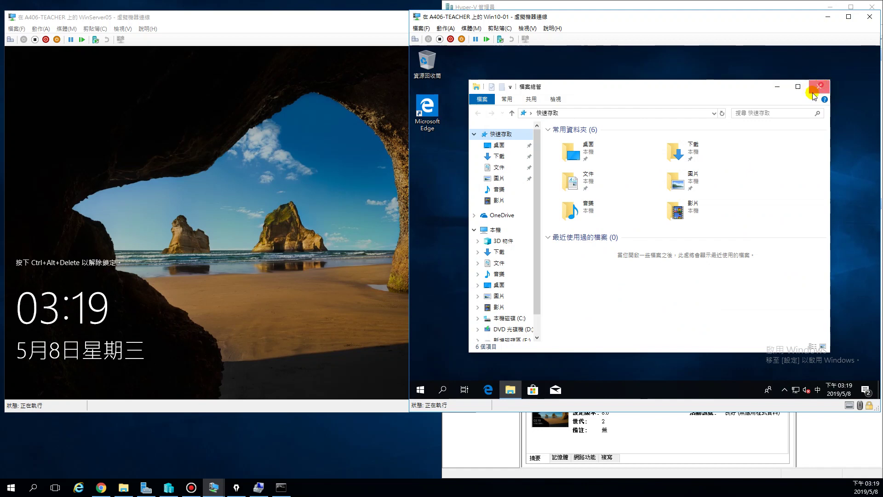
pyautogui.click(820, 86)
pyautogui.click(510, 390)
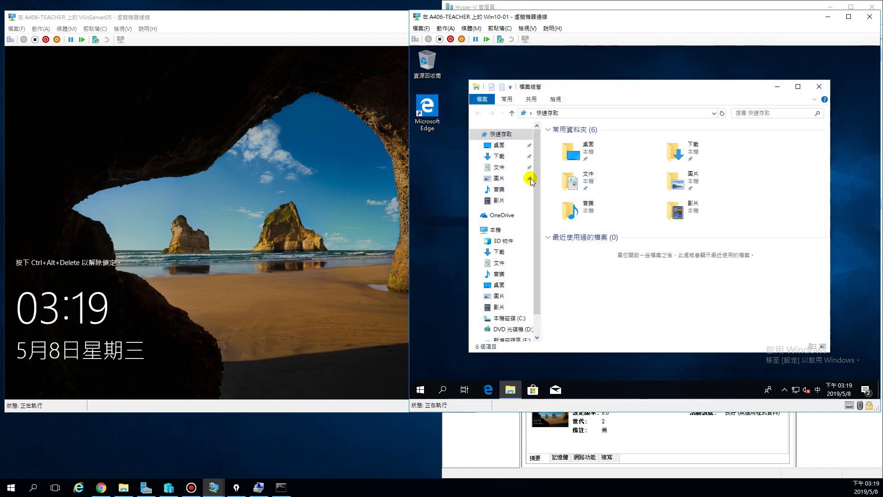
pyautogui.rightClick(495, 232)
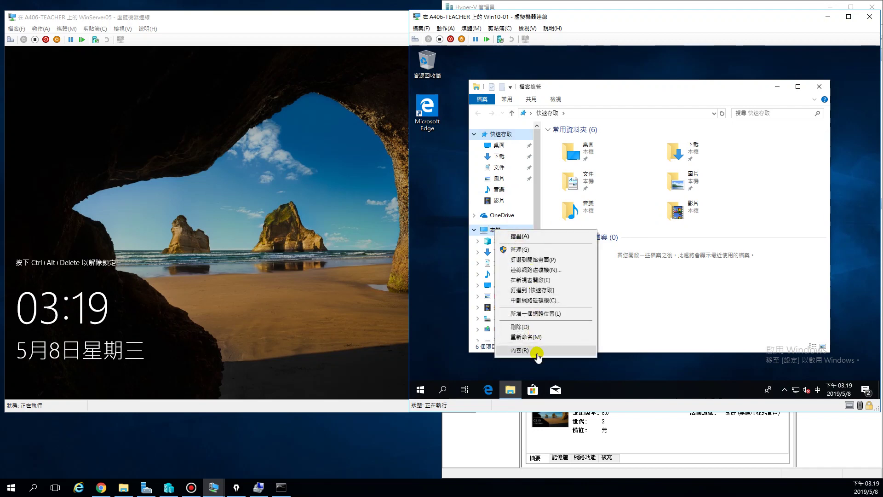
pyautogui.click(501, 355)
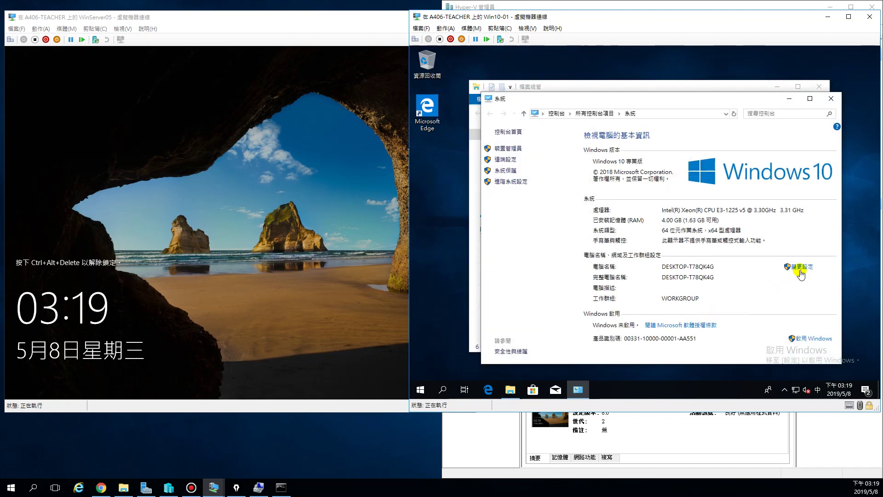
pyautogui.click(799, 268)
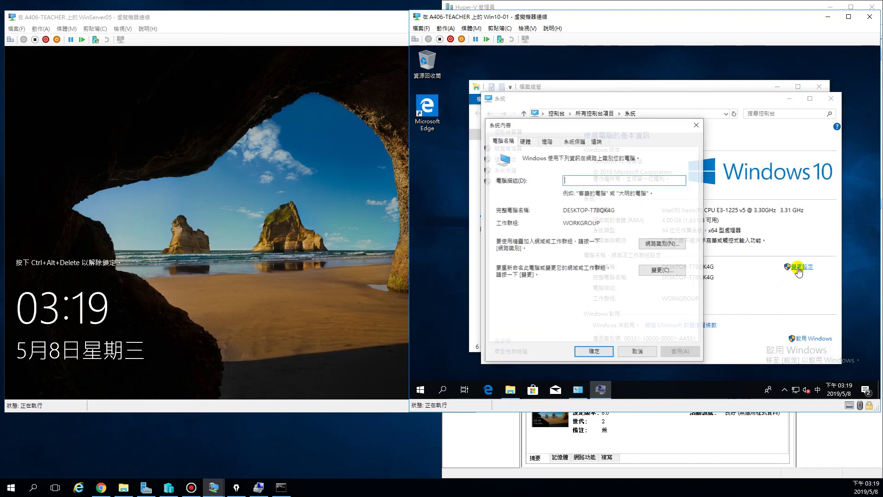
# Rename the Win10-01 client to Win10-00 and restart it immediately
pyautogui.click(664, 271)
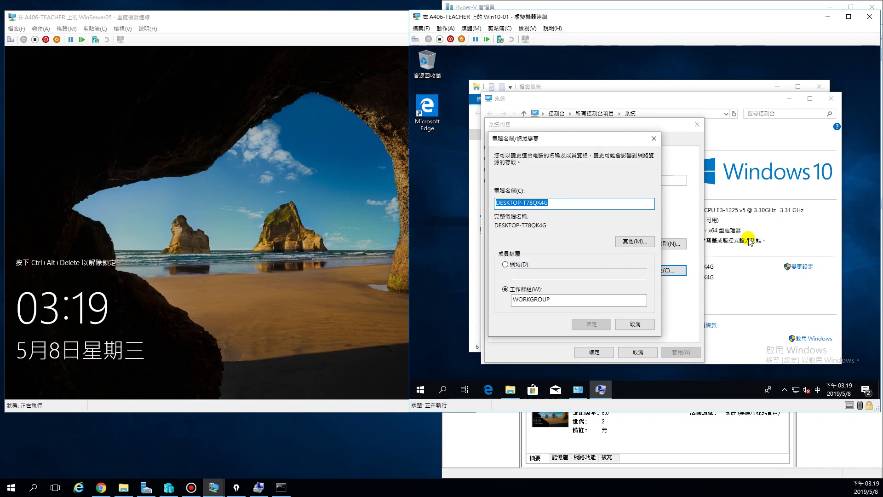
pyautogui.write('Win10-00')
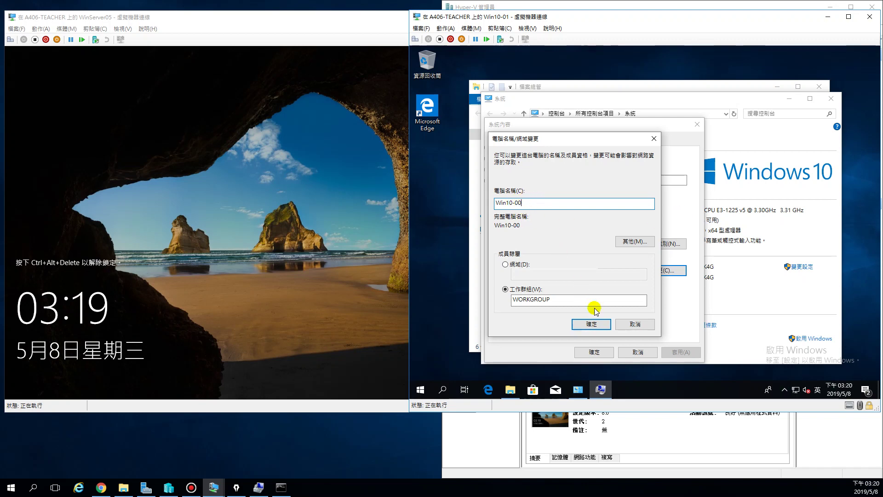
pyautogui.click(591, 324)
pyautogui.click(576, 275)
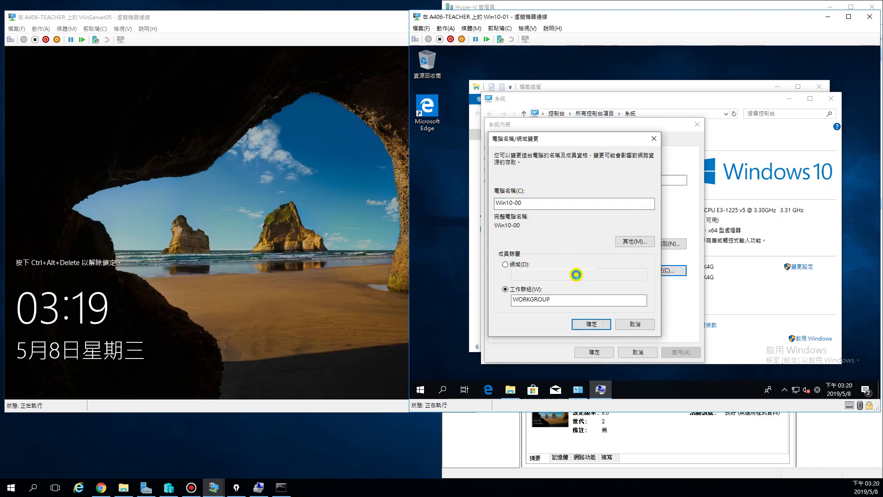
pyautogui.click(591, 324)
pyautogui.click(686, 226)
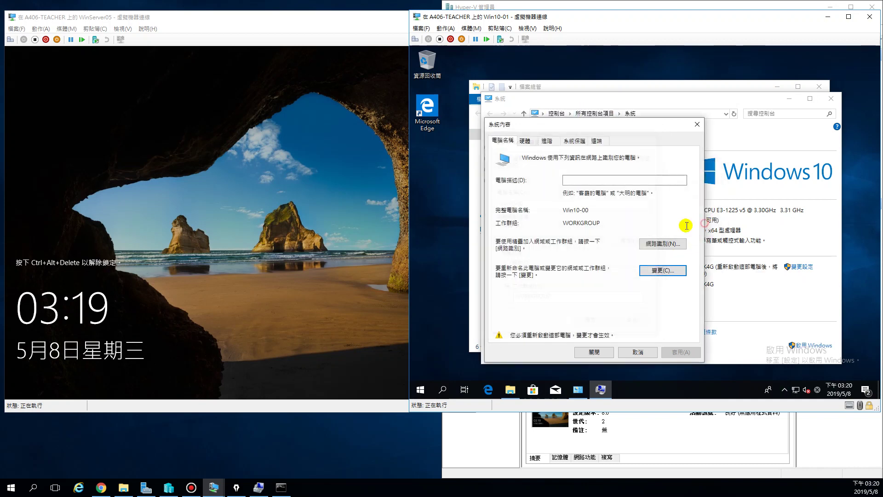
pyautogui.click(591, 350)
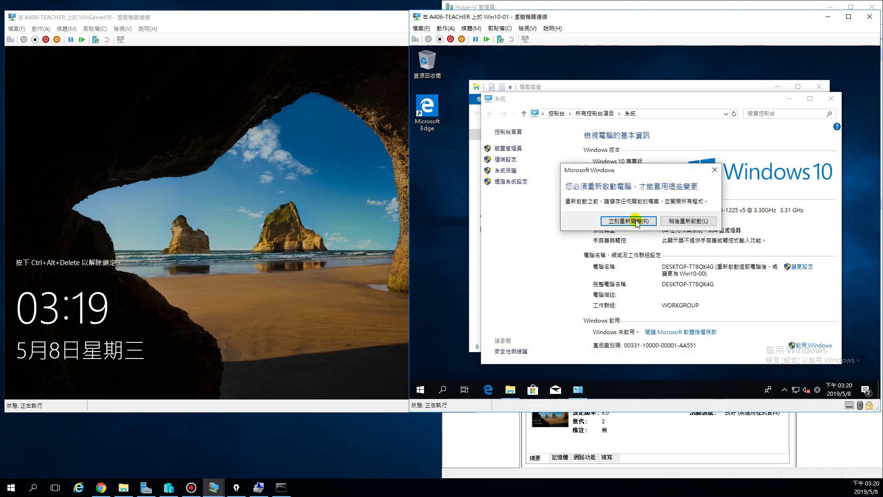
pyautogui.click(636, 221)
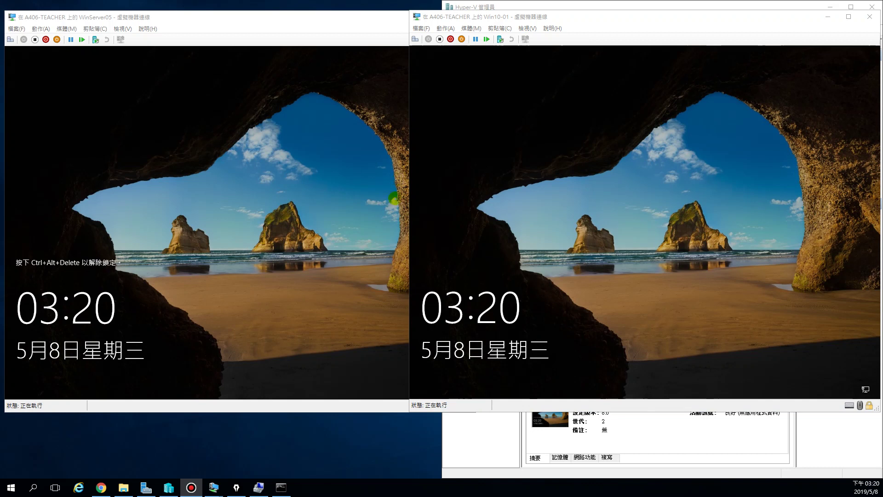
# Sign back in to the Win10-00 client with its password
pyautogui.click(548, 182)
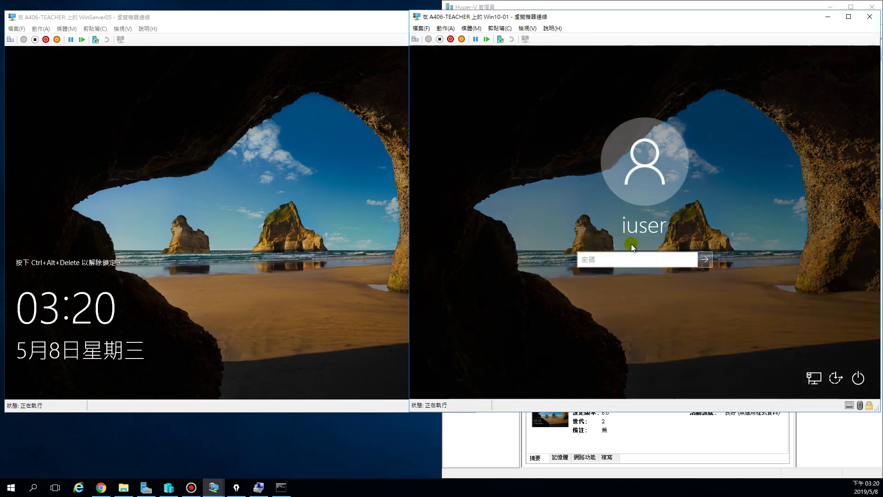
pyautogui.write('****')
pyautogui.press('Return')
# Unlock WinServer05 and sign in with the Administrator password
pyautogui.click(11, 72)
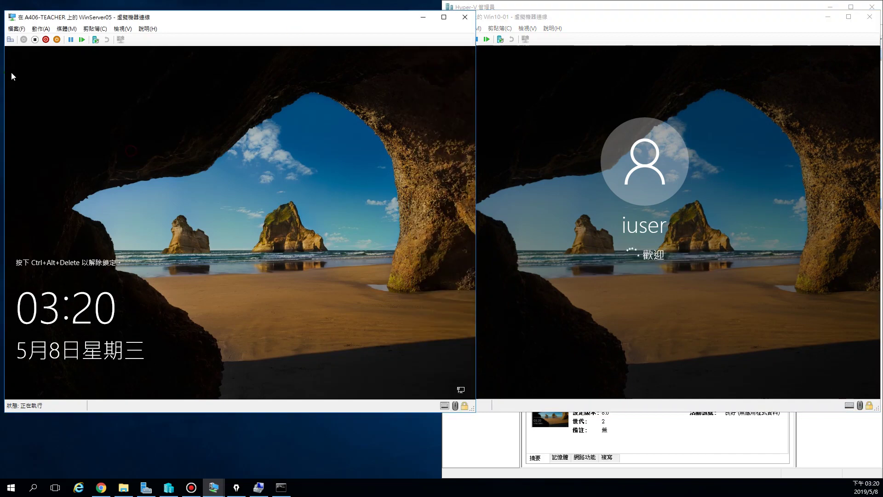
pyautogui.click(183, 202)
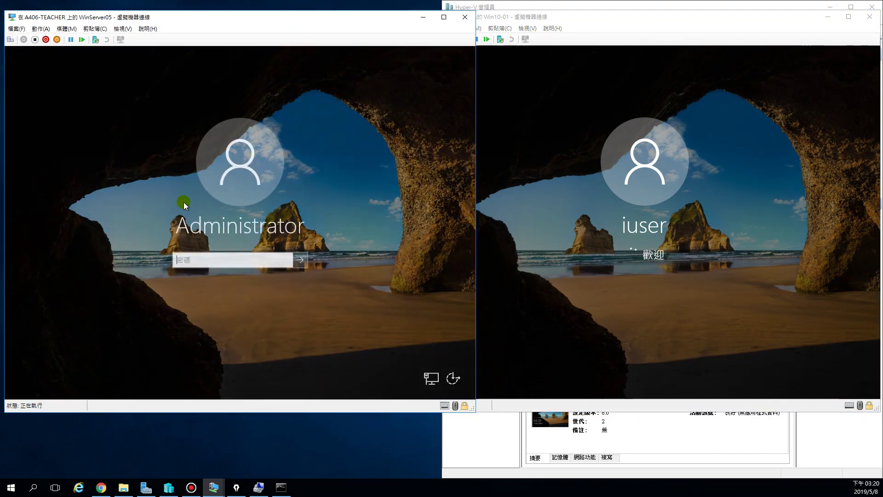
pyautogui.write('********')
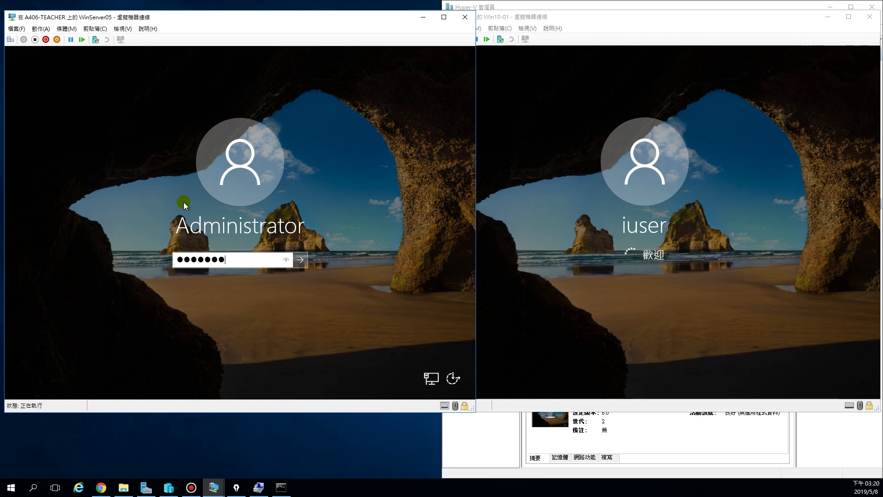
pyautogui.press('Return')
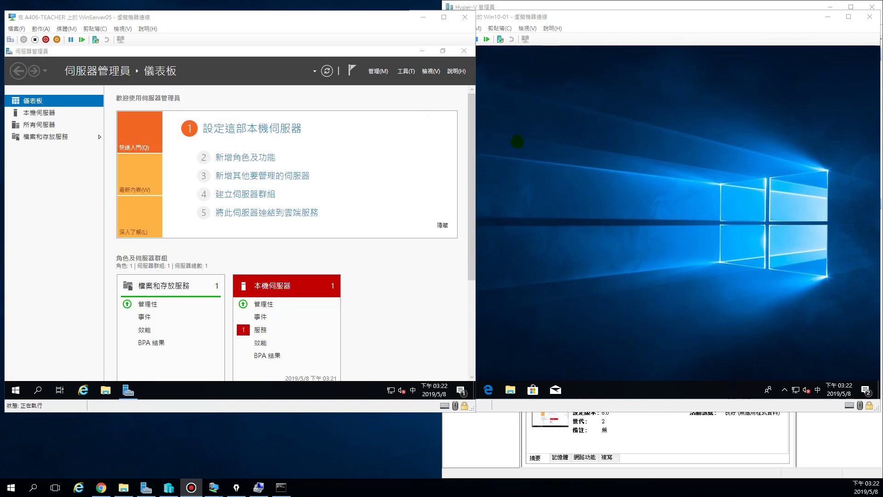
# On the Local Server page, view the Remote Desktop users list and cancel without changes
pyautogui.click(517, 142)
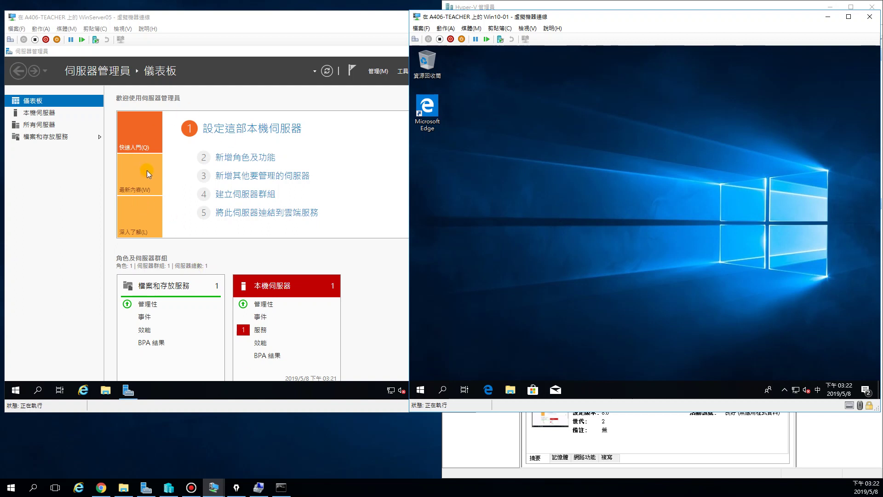
pyautogui.click(30, 115)
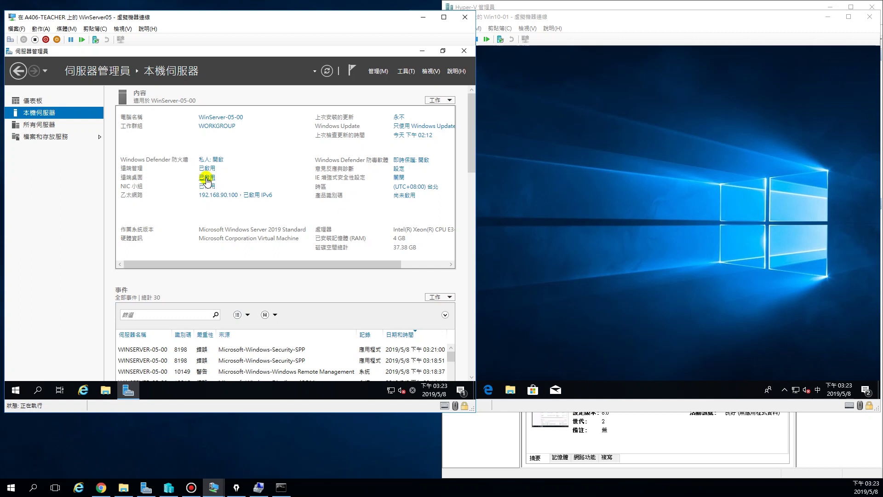
pyautogui.click(206, 178)
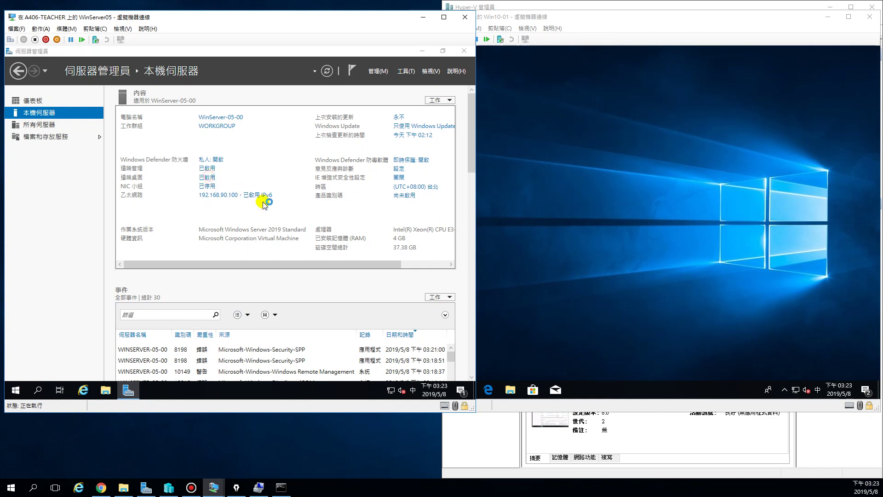
pyautogui.click(217, 273)
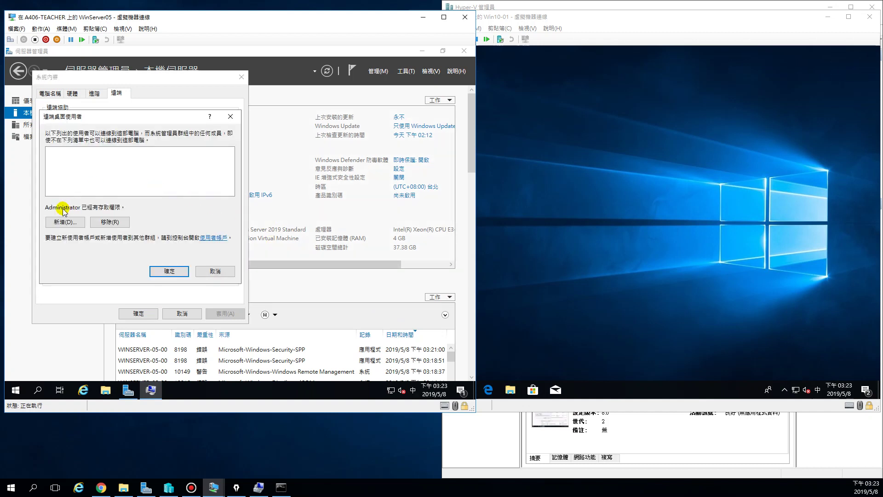
pyautogui.click(212, 272)
pyautogui.click(192, 313)
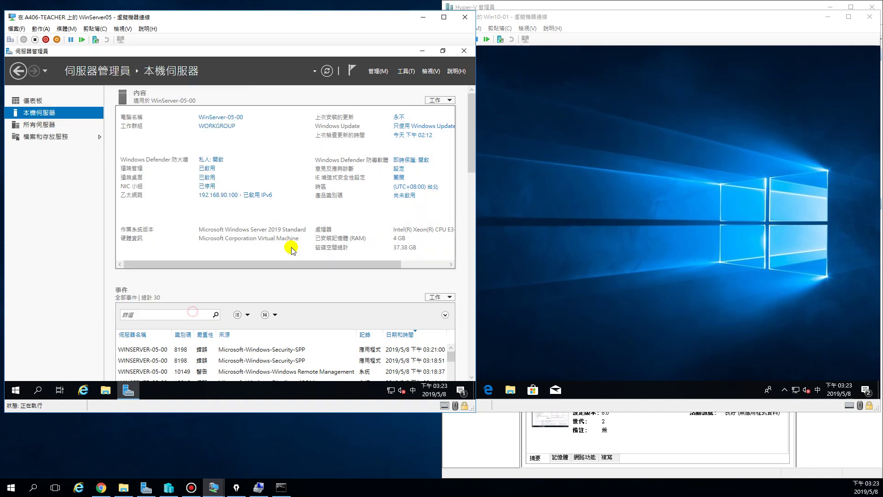
pyautogui.click(608, 184)
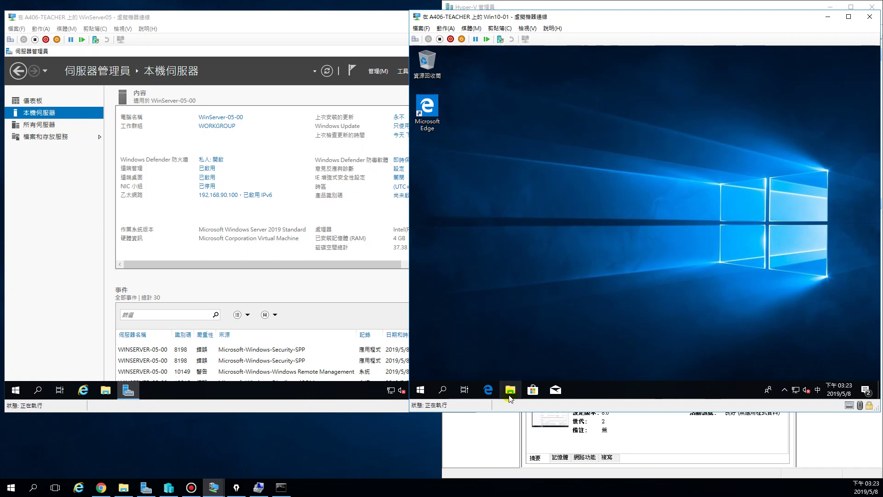
# Open This PC Properties on the client to confirm Win10-00 in WORKGROUP
pyautogui.press('super+e')
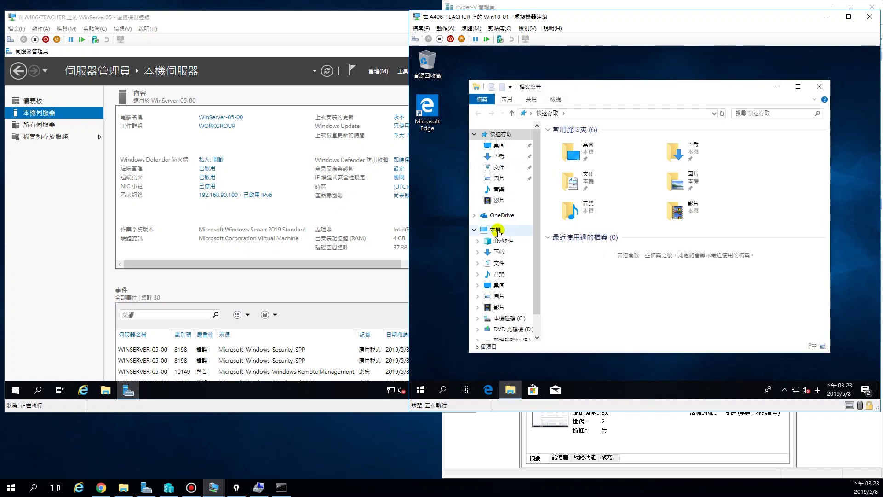
pyautogui.rightClick(498, 231)
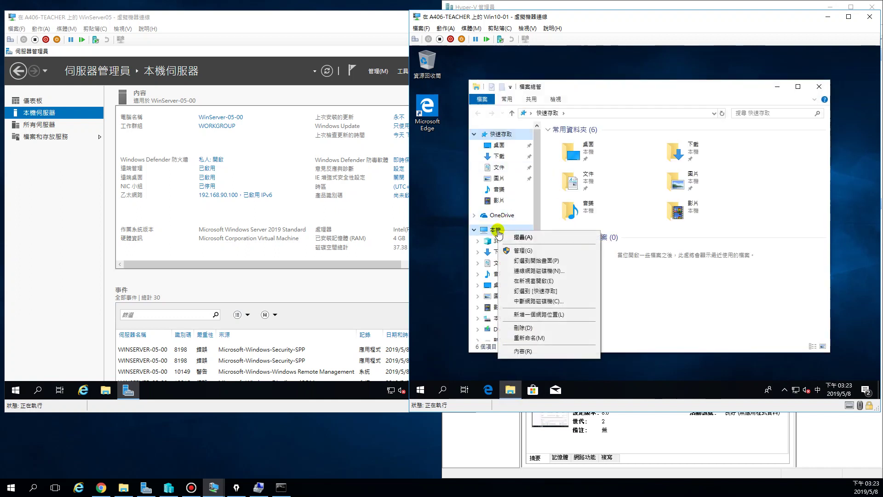
pyautogui.click(540, 352)
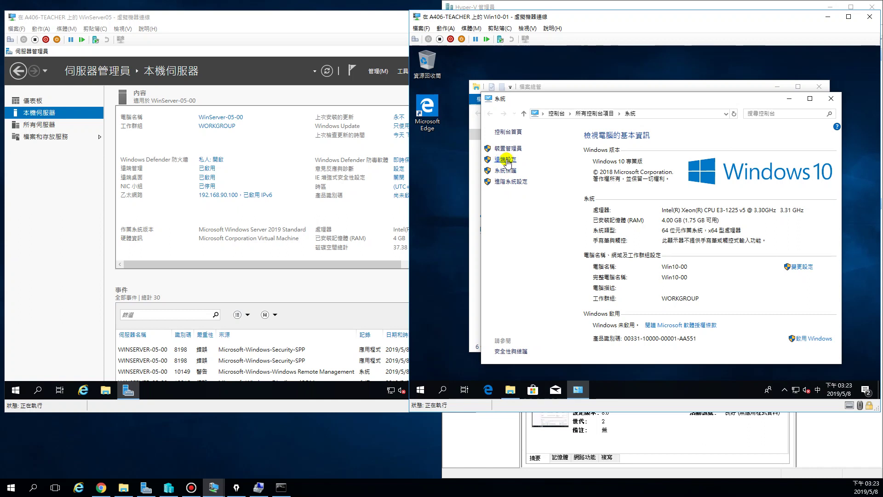
# Select Allow remote connections on Win10-00, confirm the users list, then close System and File Explorer
pyautogui.click(508, 161)
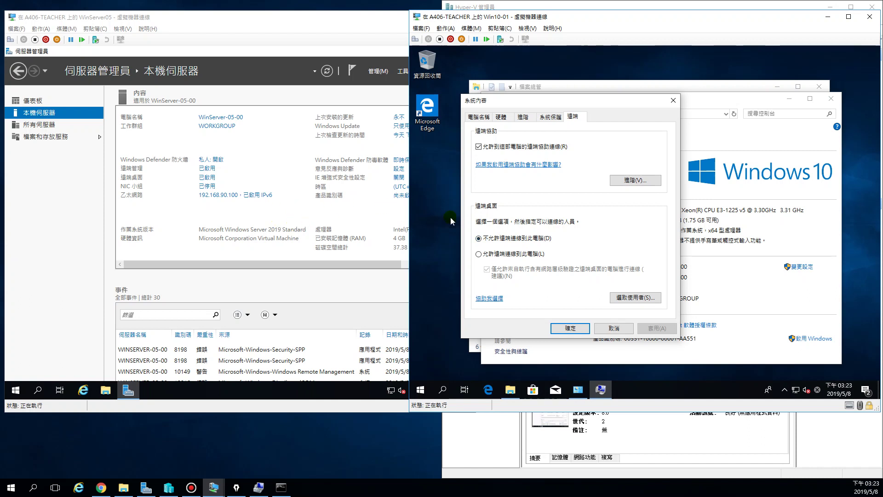
pyautogui.click(479, 255)
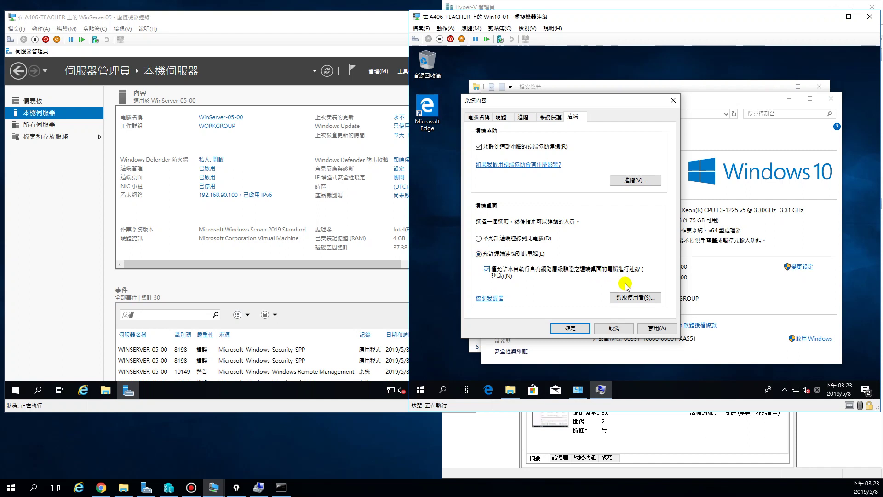
pyautogui.click(631, 298)
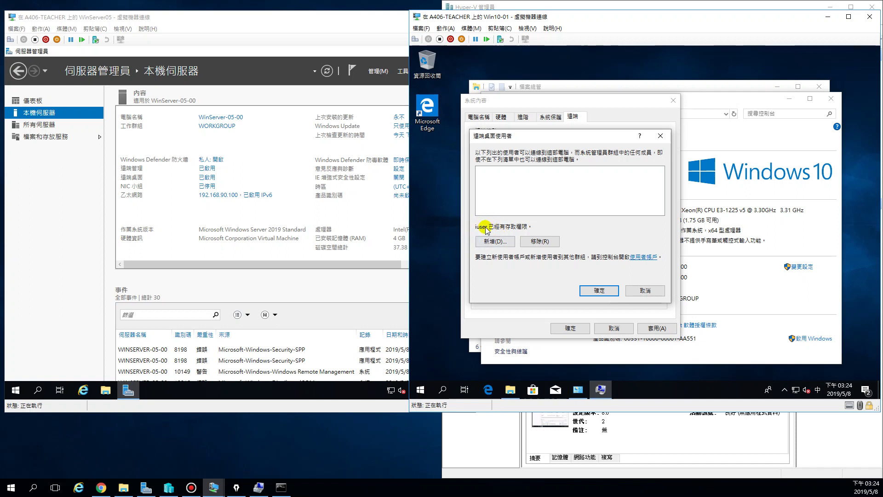
pyautogui.click(600, 292)
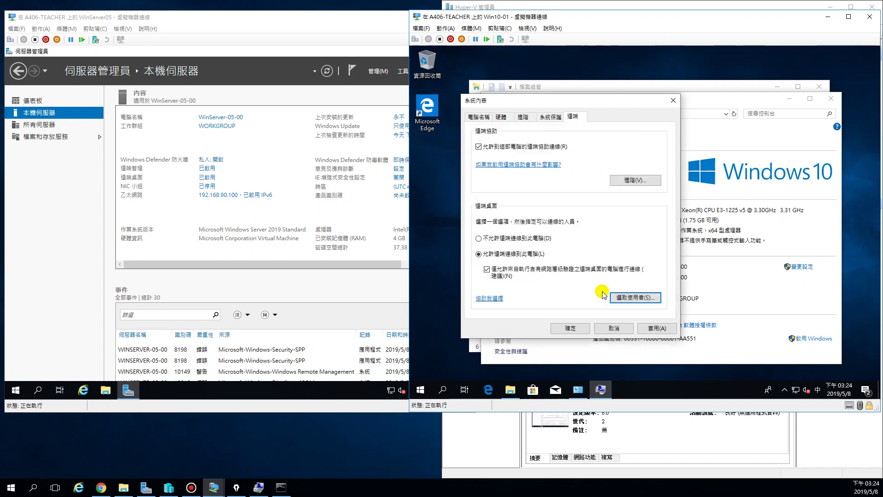
pyautogui.click(570, 328)
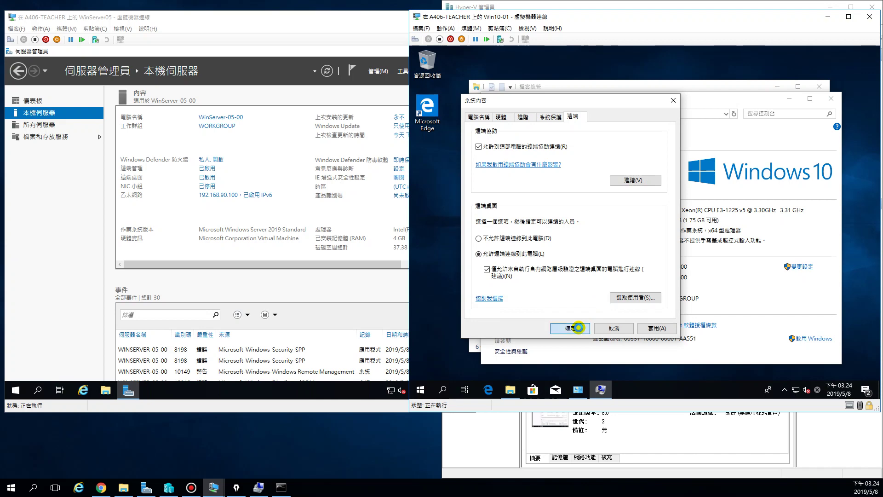
pyautogui.click(831, 98)
pyautogui.click(819, 87)
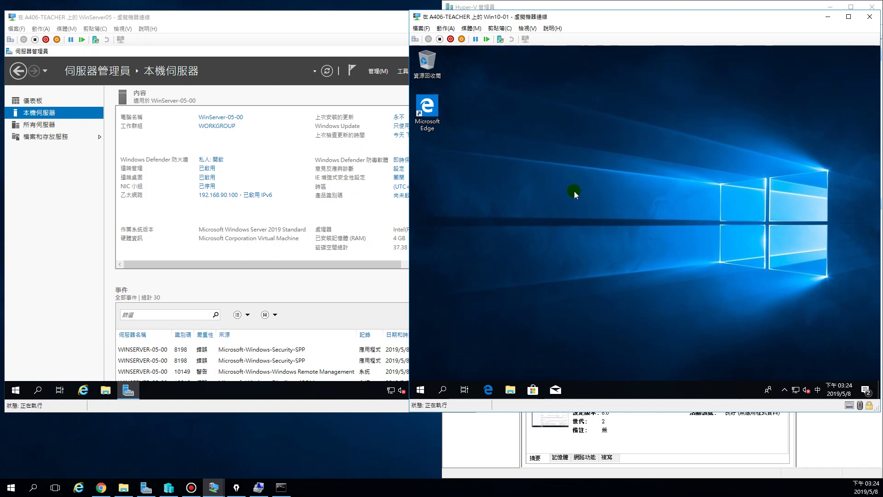
# Minimize Server Manager and launch Remote Desktop Connection with mstsc from Run
pyautogui.click(428, 111)
pyautogui.click(329, 44)
pyautogui.click(422, 51)
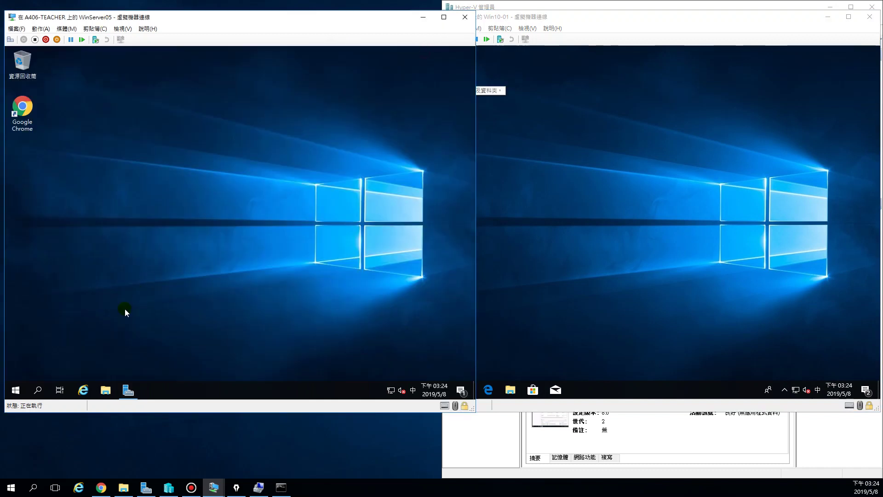
pyautogui.rightClick(18, 390)
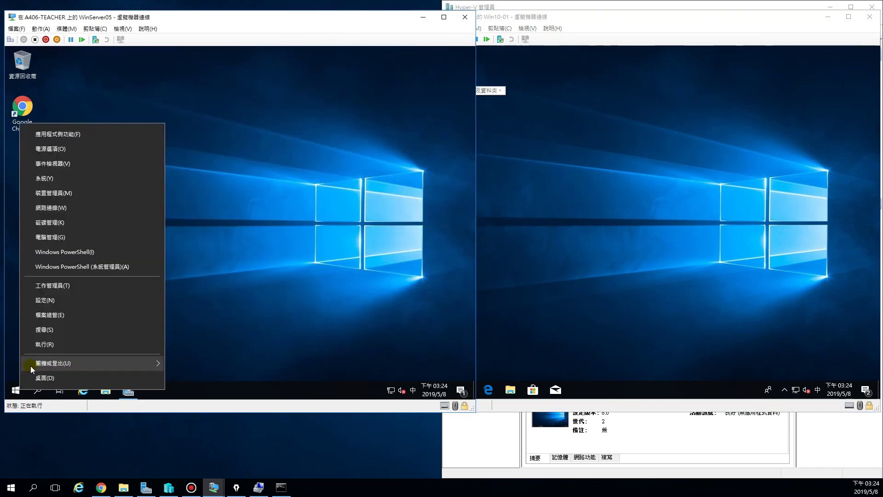
pyautogui.click(46, 345)
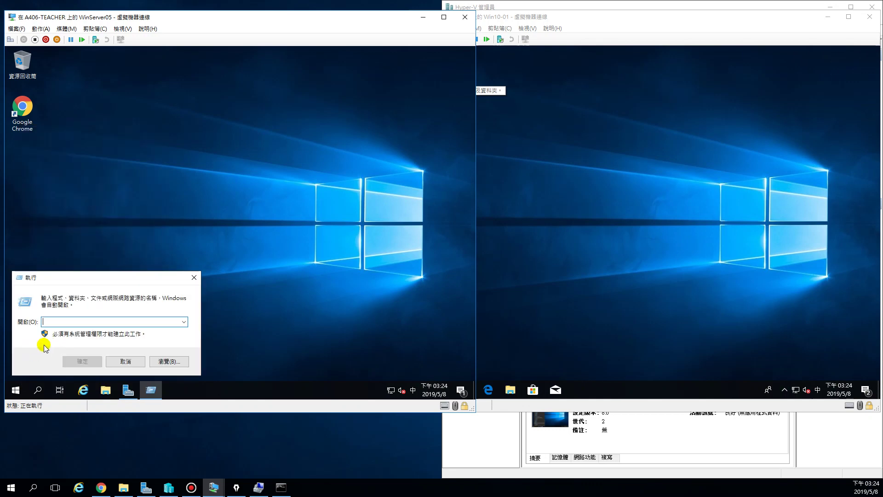
pyautogui.press('shift')
pyautogui.write('mstsc')
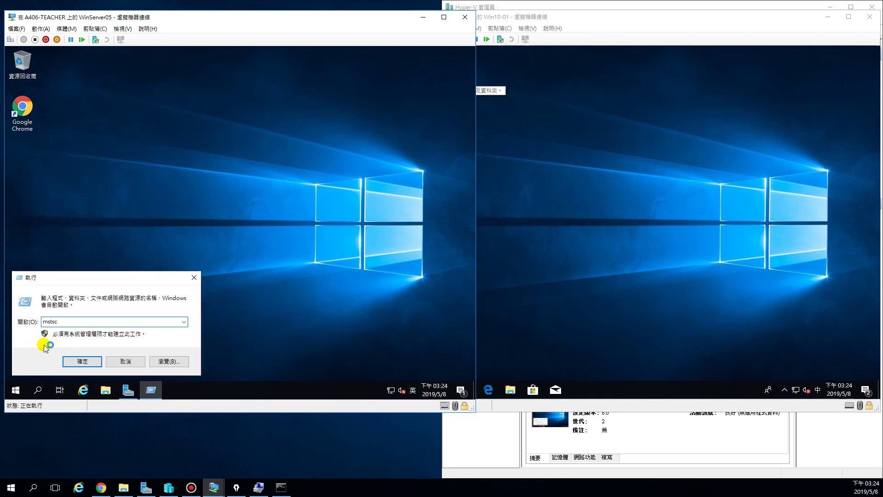
pyautogui.press('Return')
# Connect to 192.168.90.106 with the client user's name and password, retyping the rejected password
pyautogui.write('192.168.90.106')
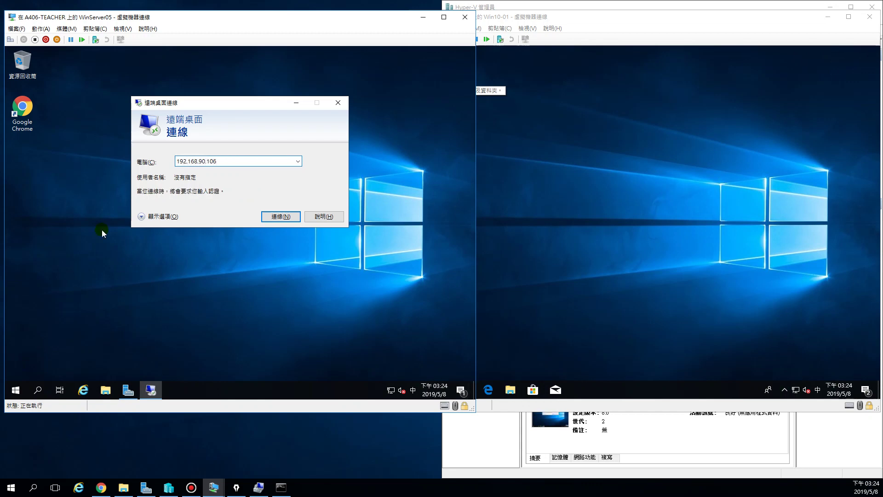
pyautogui.click(275, 216)
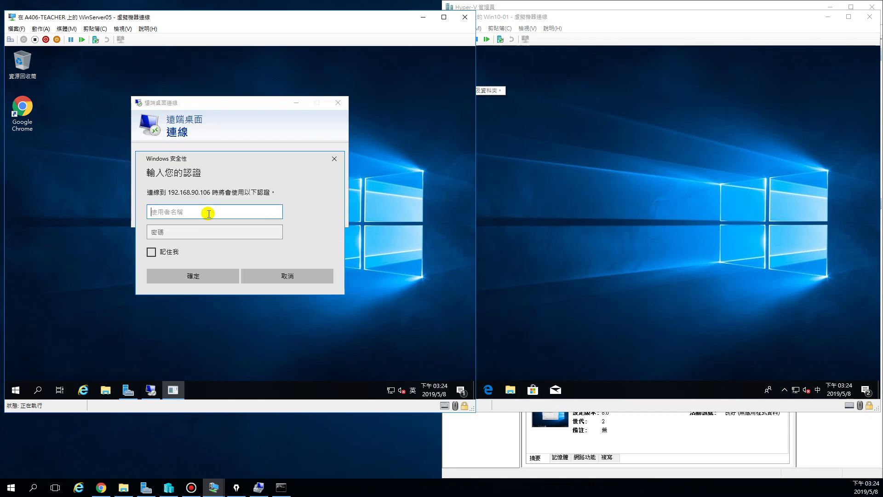
pyautogui.write('iuser')
pyautogui.press('Tab')
pyautogui.write('•')
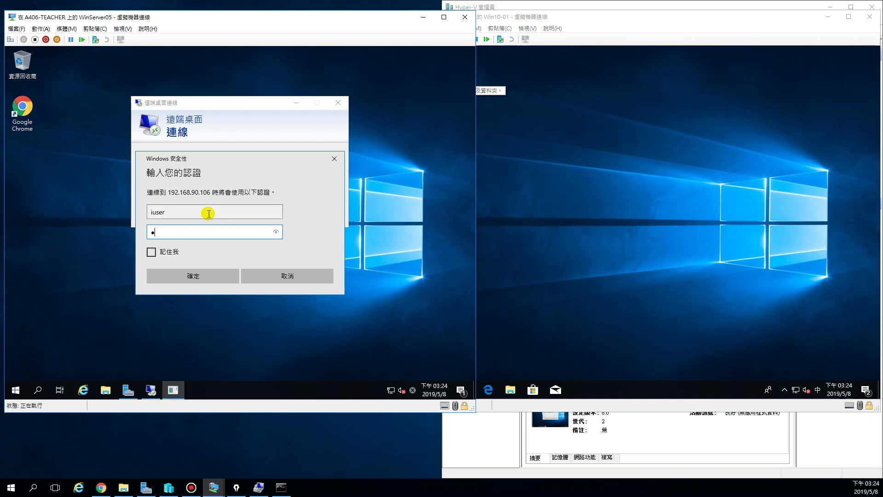
pyautogui.press('Return')
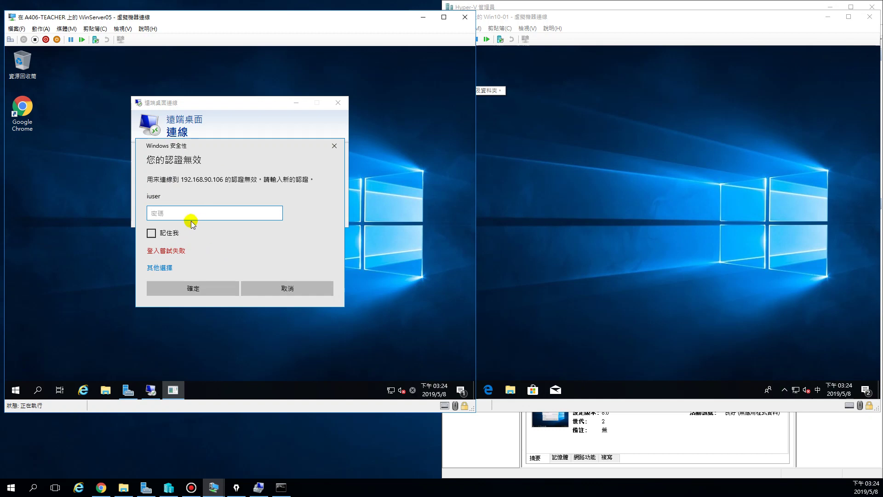
pyautogui.write('•')
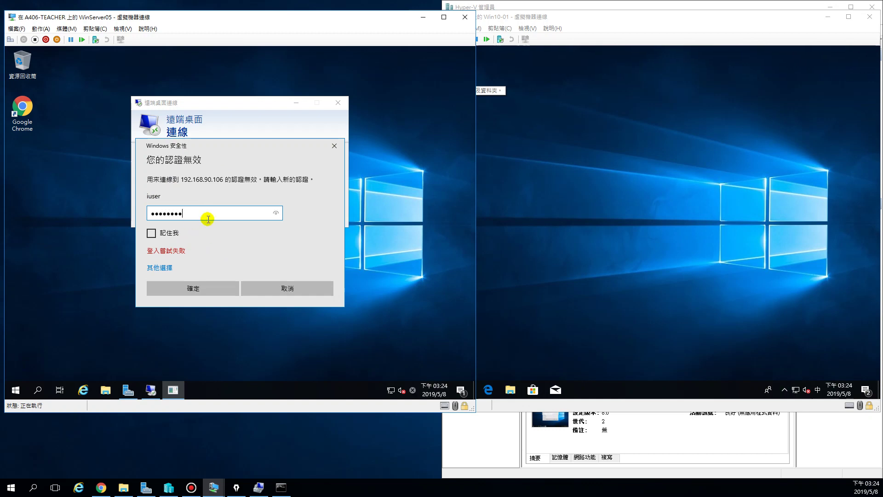
pyautogui.write('•••••••')
# Finish signing in to 192.168.90.106, accept the certificate, and wake the Win10 client's lock screen
pyautogui.click(184, 288)
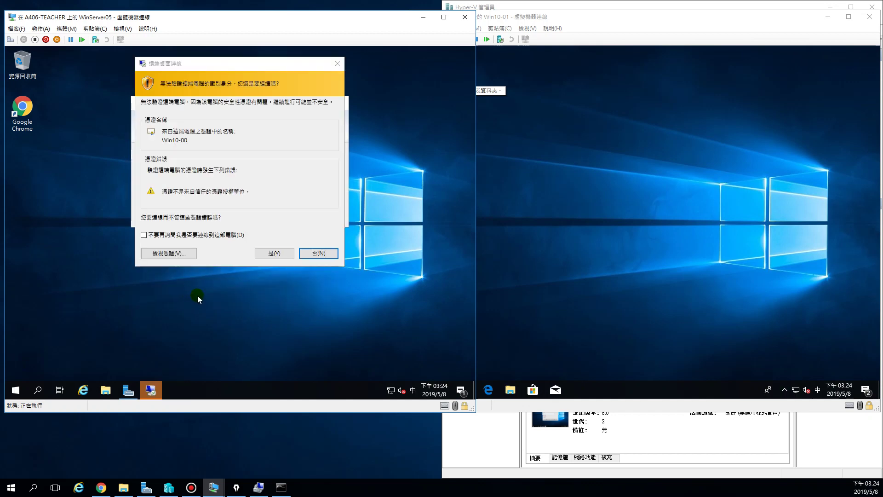
pyautogui.click(266, 255)
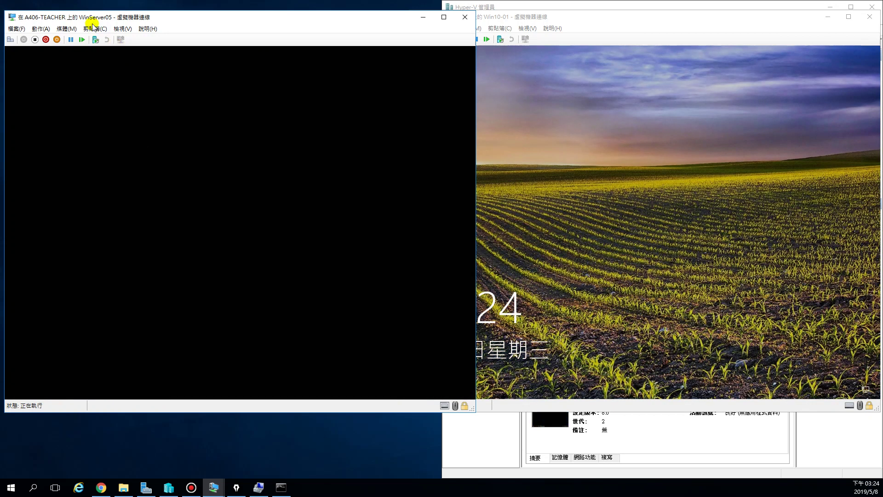
pyautogui.click(633, 23)
pyautogui.click(672, 123)
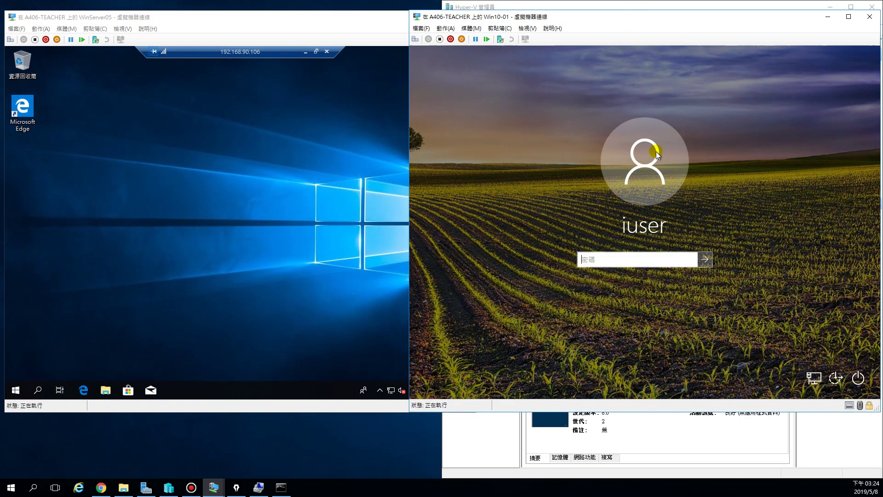
# Disconnect the remote session to 192.168.90.106 and close the WinServer05 VM window
pyautogui.click(230, 173)
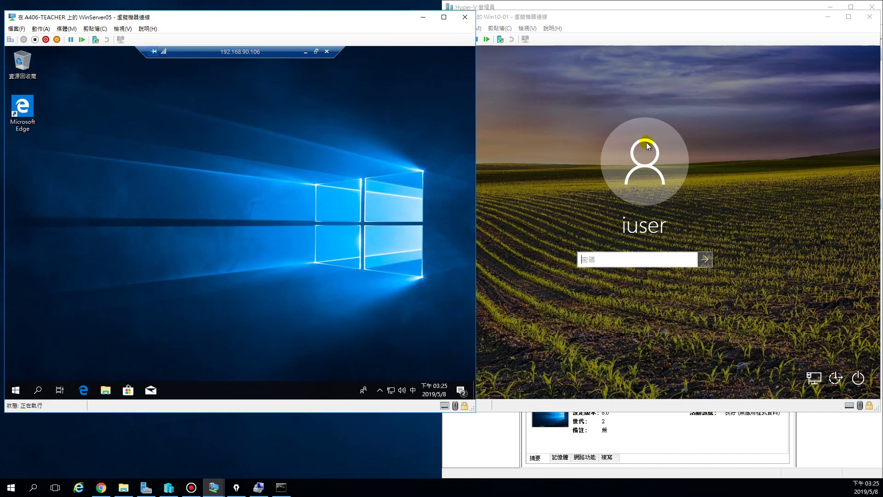
pyautogui.click(327, 52)
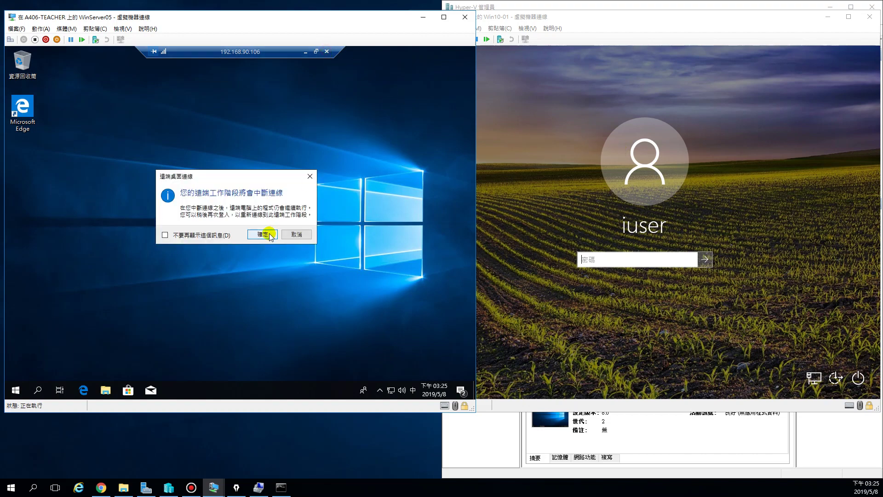
pyautogui.click(271, 236)
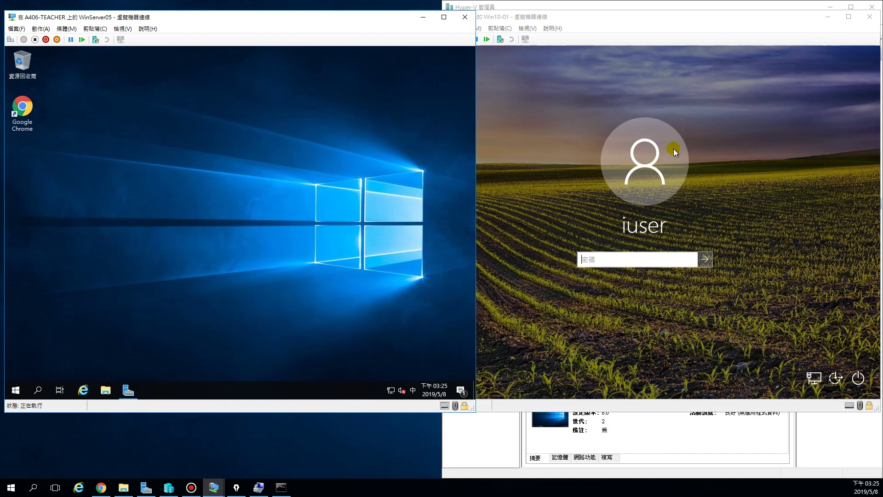
pyautogui.click(465, 18)
# Close the Win10-01 VM window, Hyper-V Manager and the Command Prompt with the ping results
pyautogui.click(869, 17)
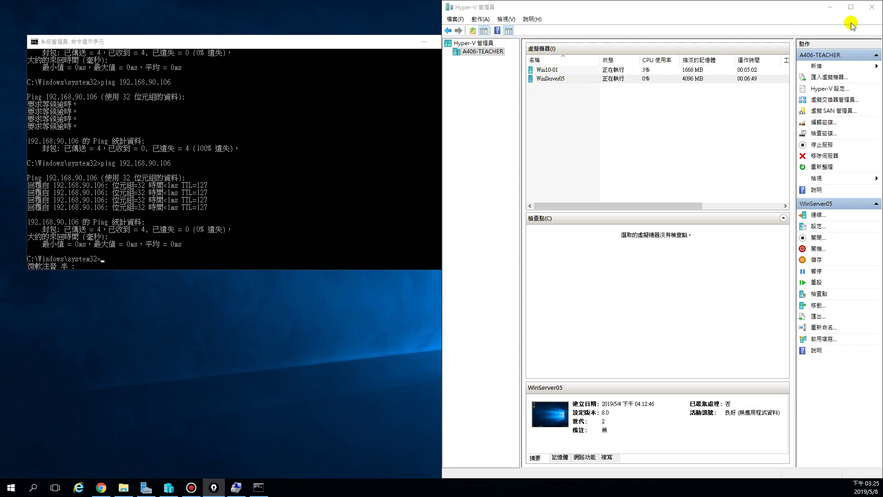
pyautogui.click(872, 6)
pyautogui.click(467, 41)
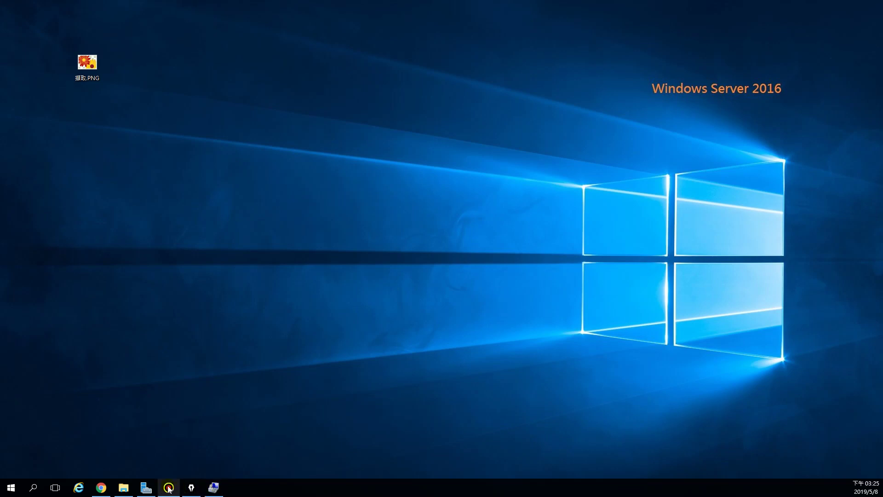
# Restore Server Manager, launch Hyper-V Manager from Tools, then close both windows
pyautogui.click(146, 487)
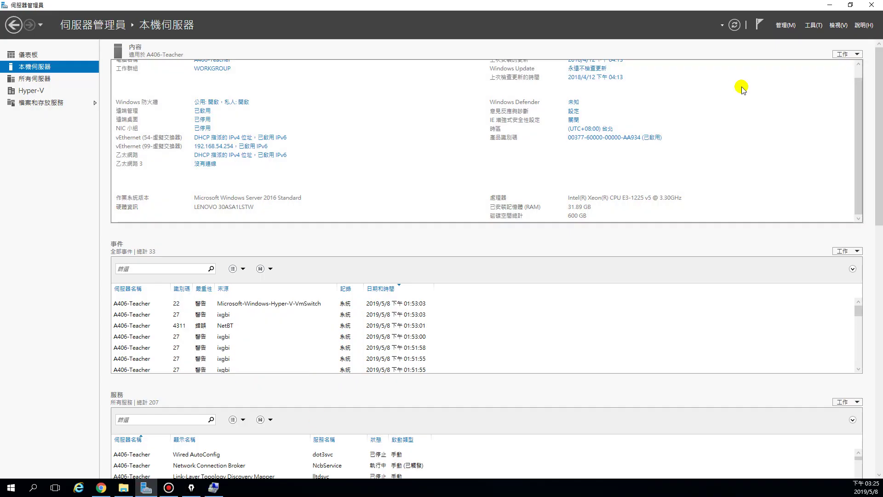
pyautogui.click(813, 25)
pyautogui.click(790, 34)
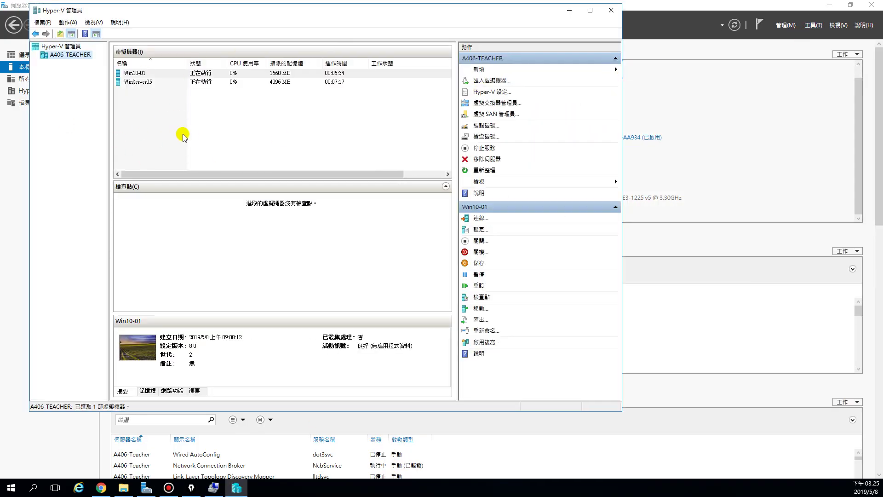
pyautogui.click(611, 10)
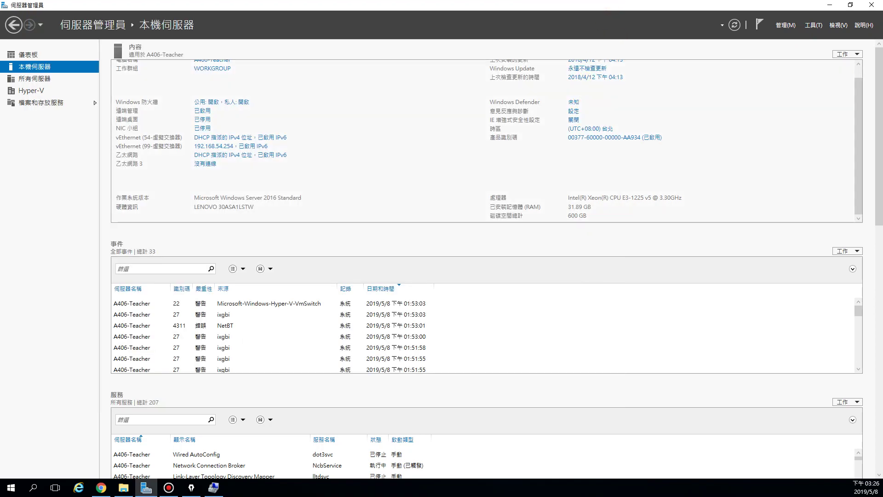
pyautogui.click(872, 6)
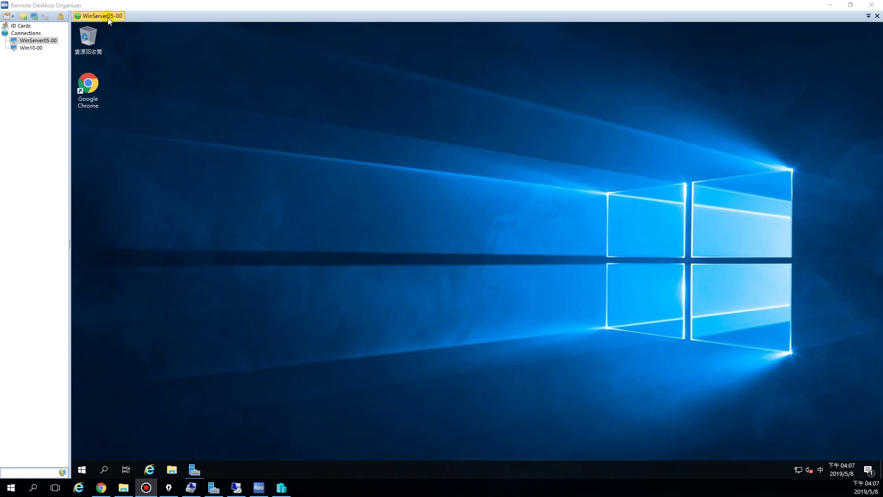
# Connect to Win10-00 in a new tab and check the Win10-01 VM's actions in Hyper-V Manager
pyautogui.doubleClick(31, 48)
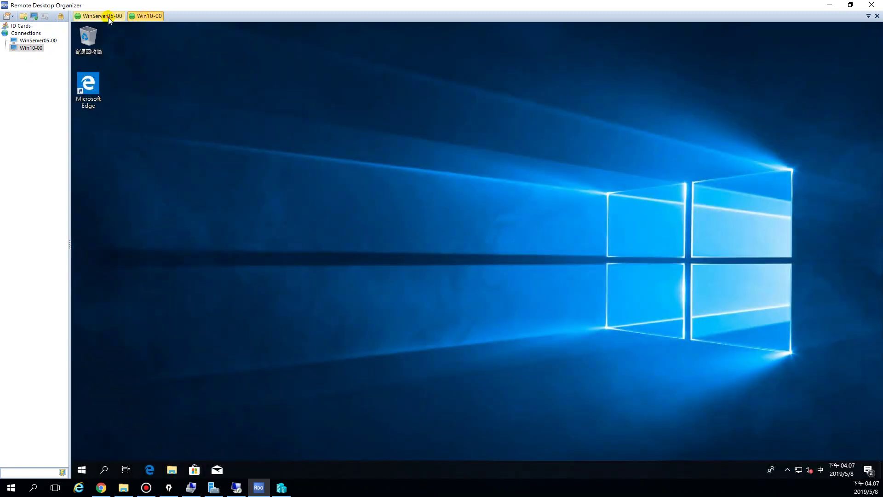
pyautogui.click(281, 488)
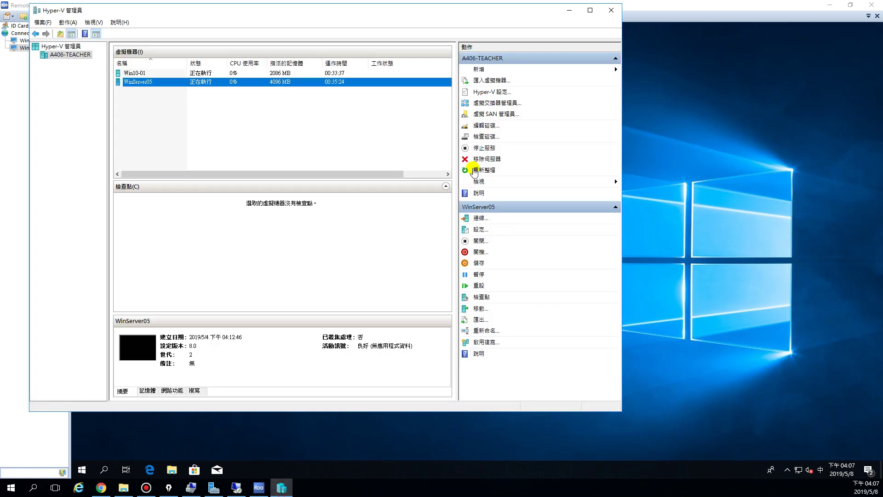
pyautogui.rightClick(141, 76)
pyautogui.press('Escape')
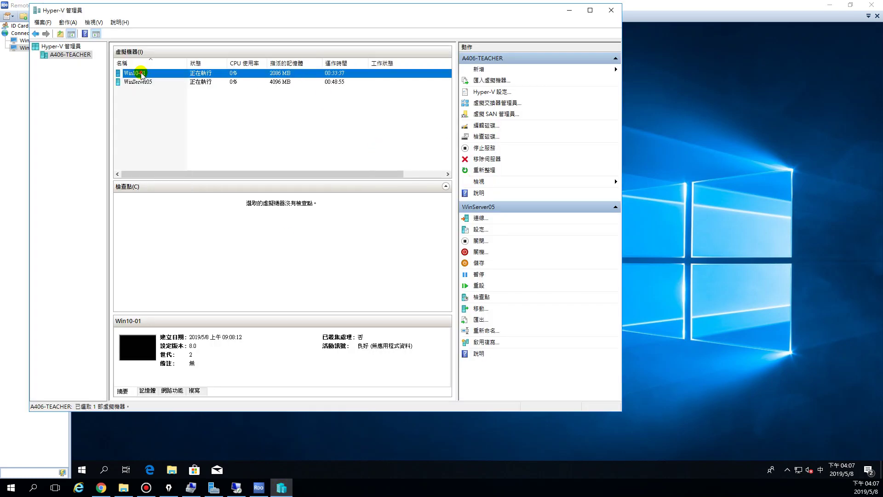
pyautogui.rightClick(141, 76)
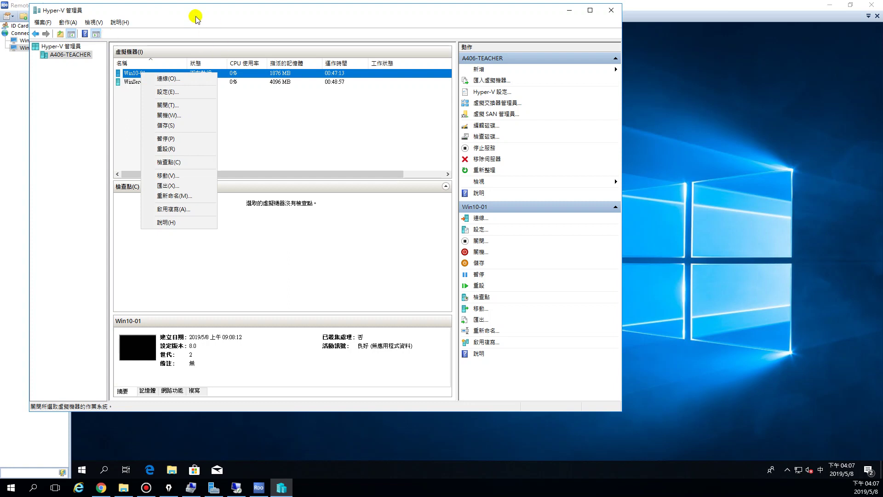
# Move Hyper-V Manager aside, select Win10-01, and minimize the window to show the Win10 desktop
pyautogui.moveTo(195, 11); pyautogui.dragTo(214, 37)
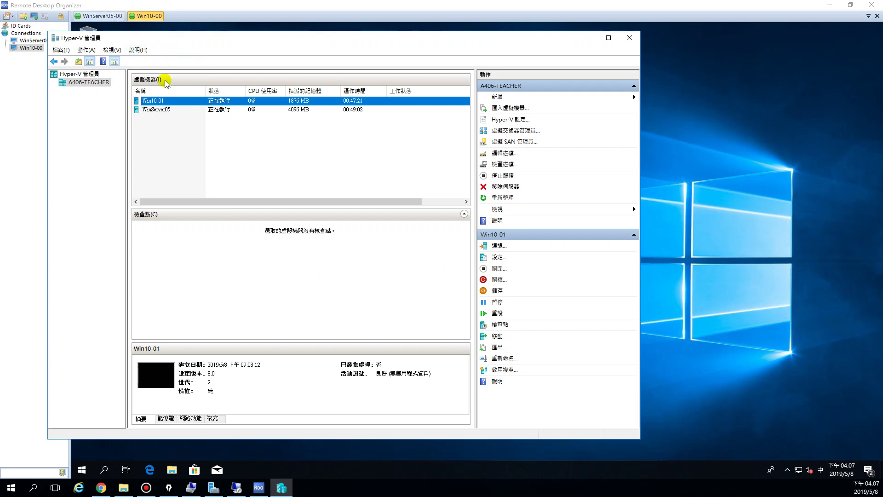
pyautogui.click(164, 105)
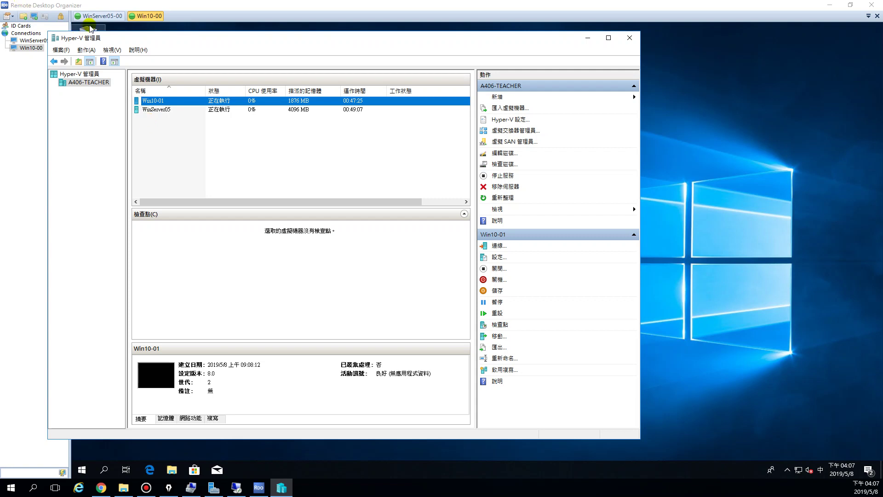
pyautogui.click(588, 38)
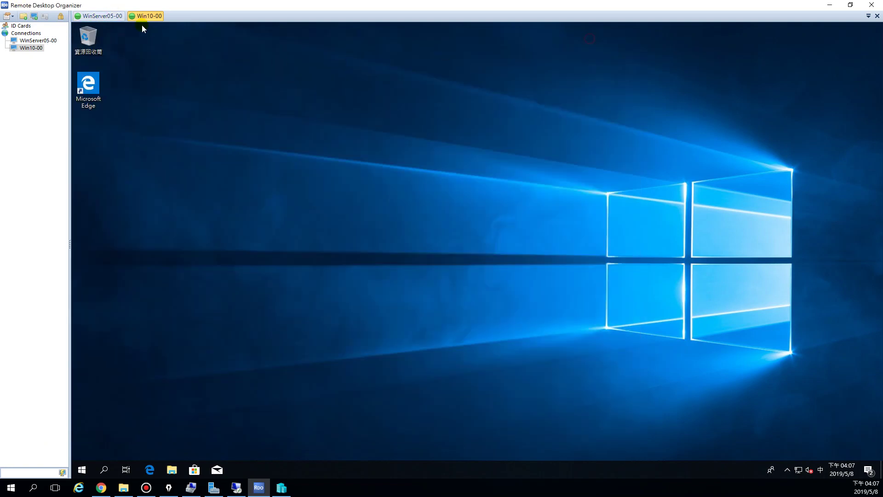
# On the WinServer05-00 session, minimize Server Manager and open File Explorer
pyautogui.click(102, 16)
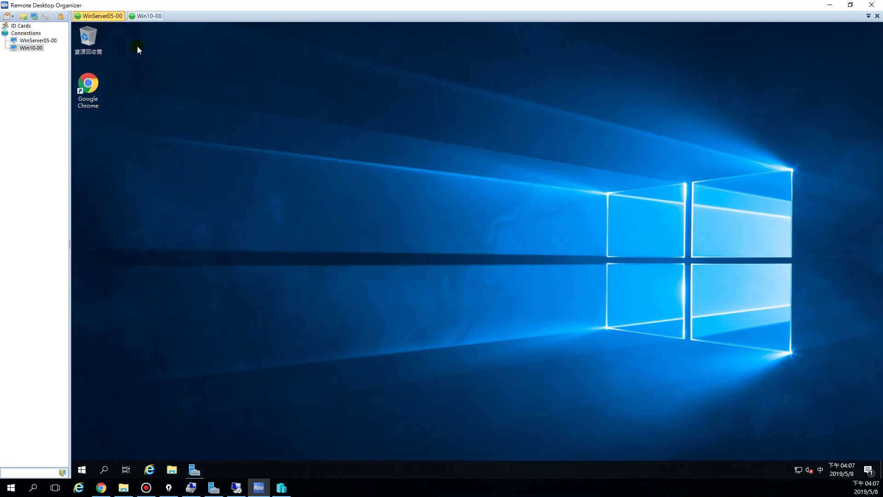
pyautogui.click(156, 16)
pyautogui.click(102, 15)
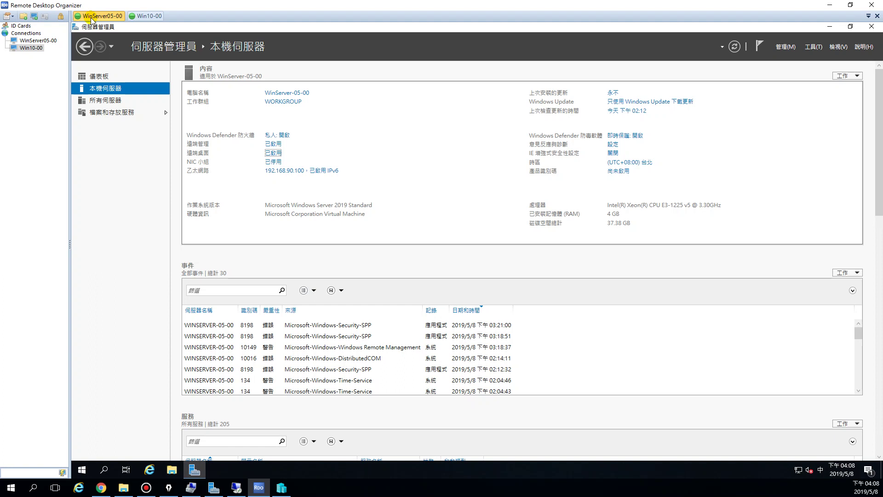
pyautogui.click(829, 26)
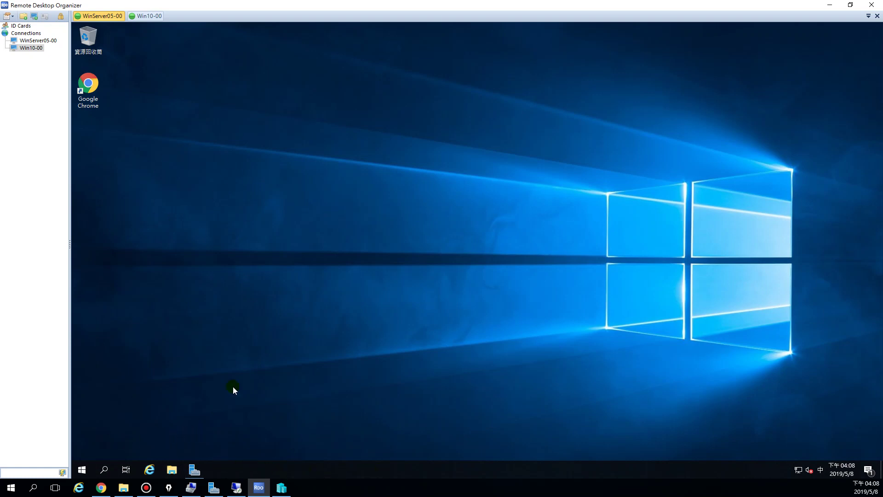
pyautogui.click(172, 469)
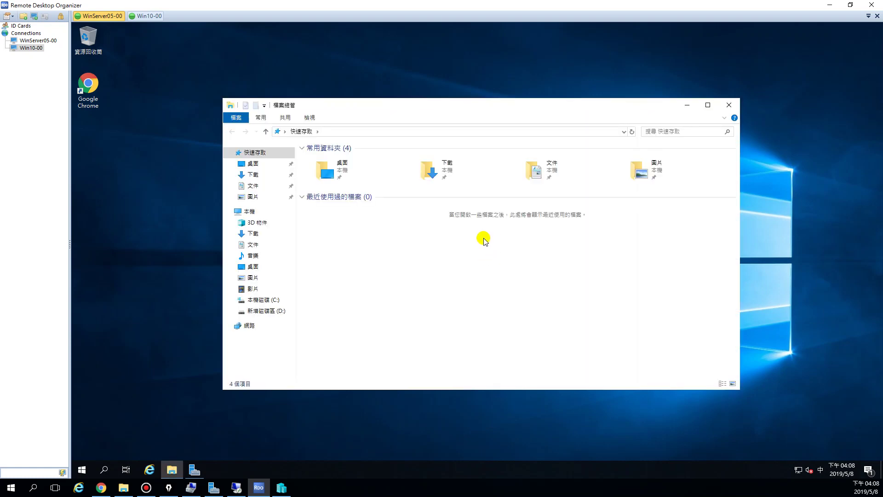
pyautogui.moveTo(344, 106); pyautogui.dragTo(288, 61)
# Delete the four old folders from drive D: and empty the Recycle Bin
pyautogui.click(214, 266)
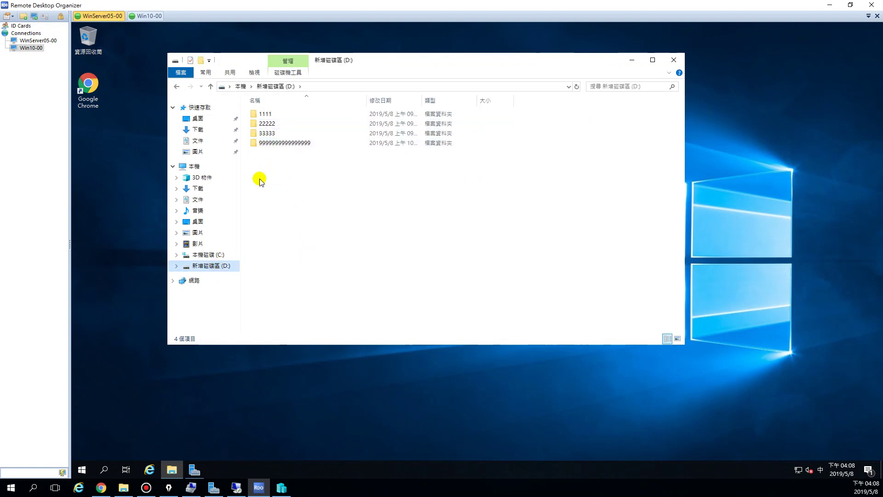
pyautogui.moveTo(259, 178); pyautogui.dragTo(275, 114)
pyautogui.rightClick(278, 116)
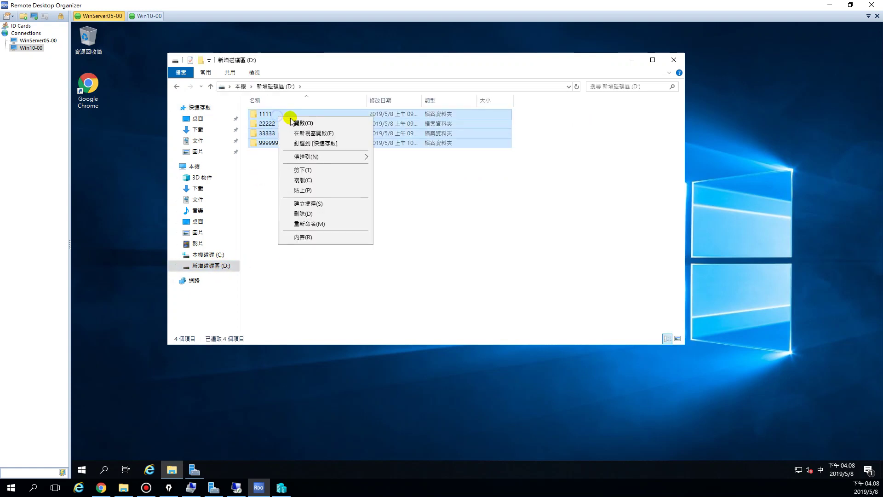
pyautogui.click(303, 214)
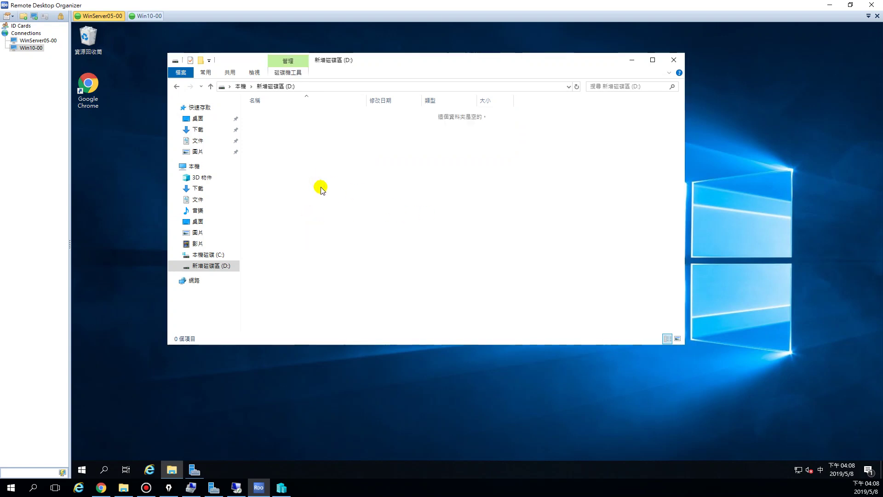
pyautogui.rightClick(88, 37)
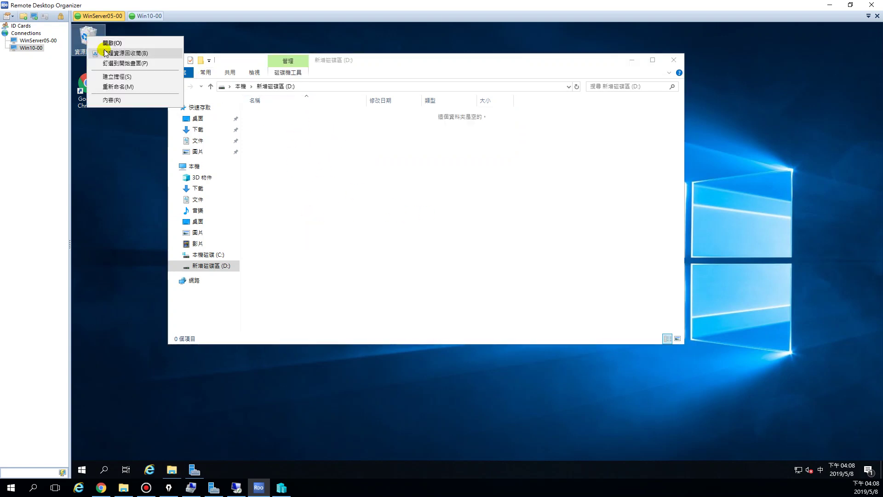
pyautogui.click(105, 53)
pyautogui.click(511, 252)
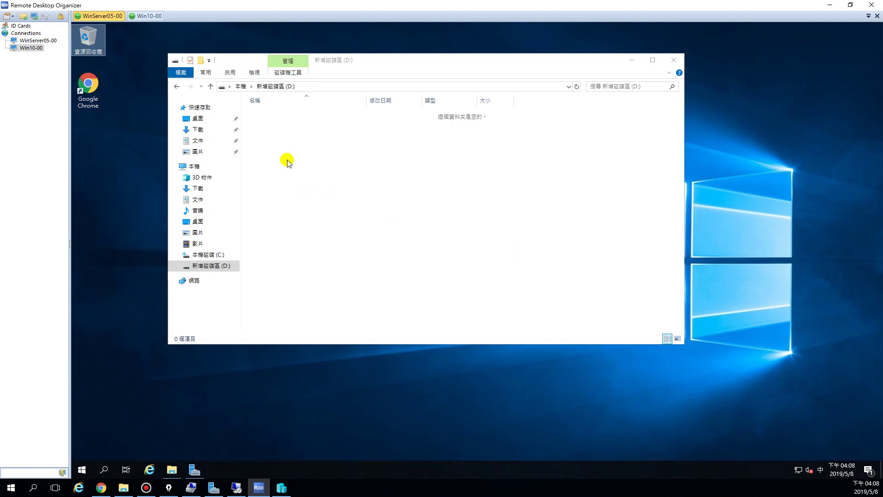
# Create a new folder on drive D: named Shared and open it
pyautogui.rightClick(314, 161)
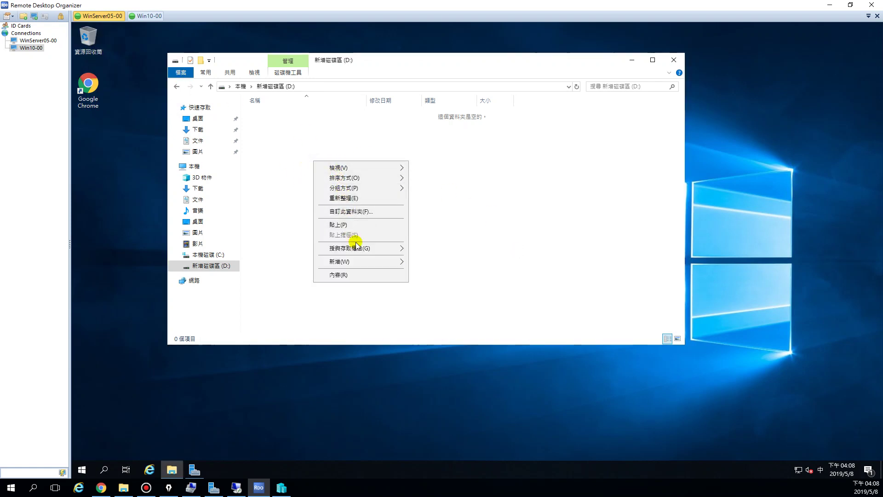
pyautogui.moveTo(359, 262)
pyautogui.click(430, 258)
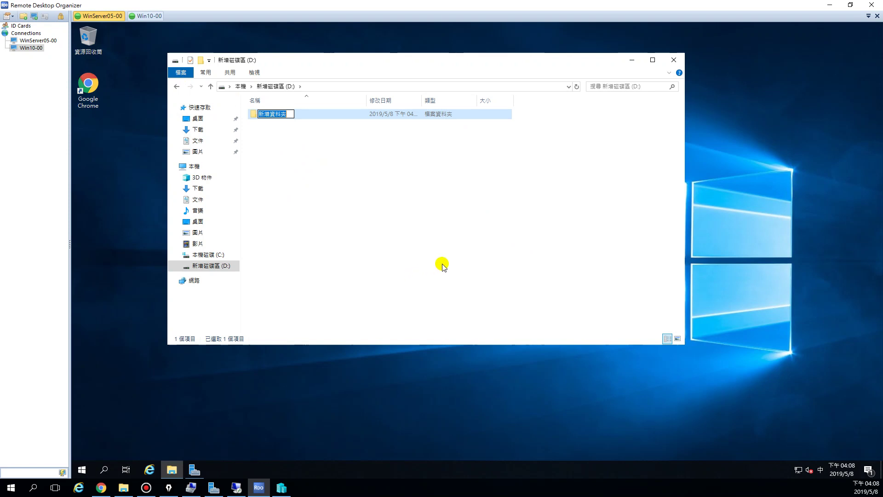
pyautogui.write('S')
pyautogui.press('shift')
pyautogui.press('Return')
pyautogui.press('Return')
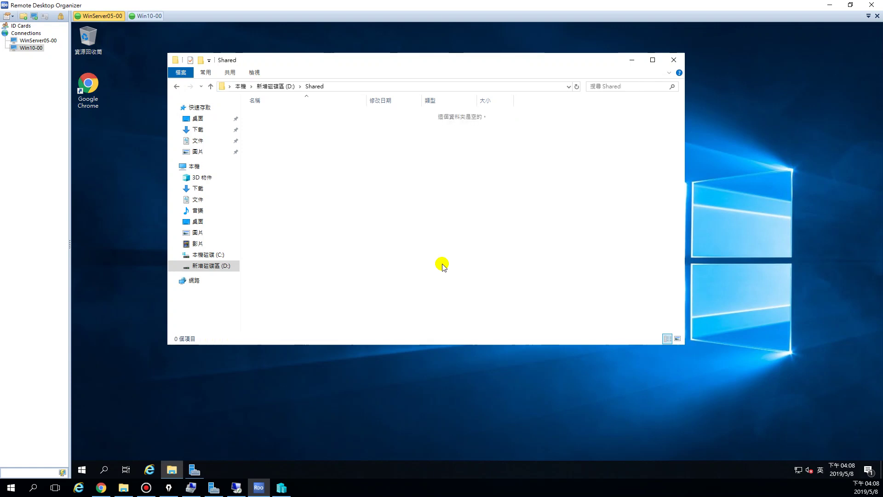
pyautogui.click(275, 86)
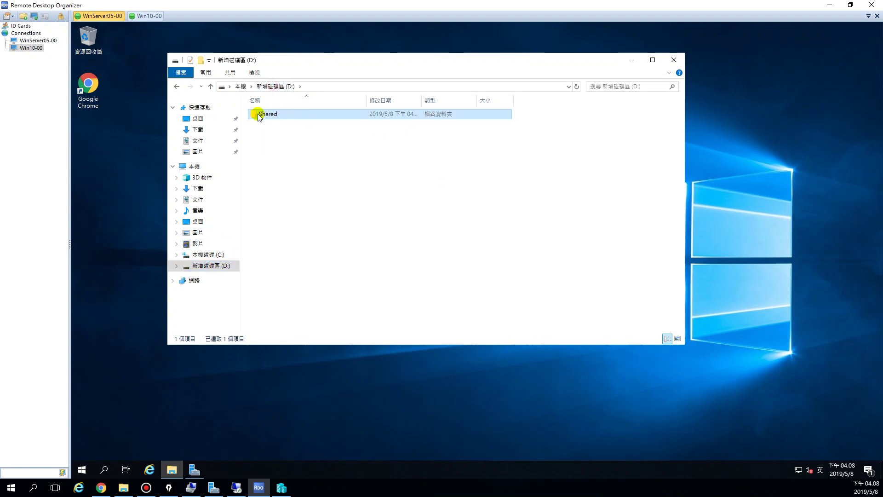
pyautogui.click(291, 140)
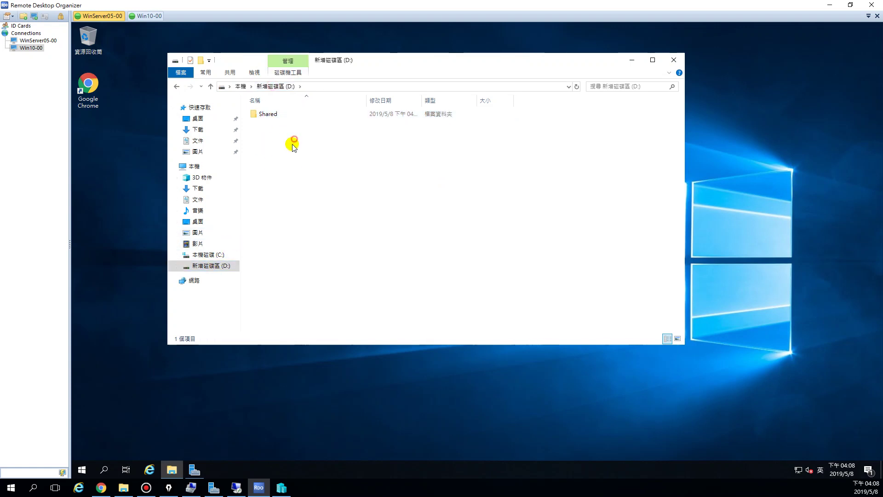
pyautogui.click(266, 116)
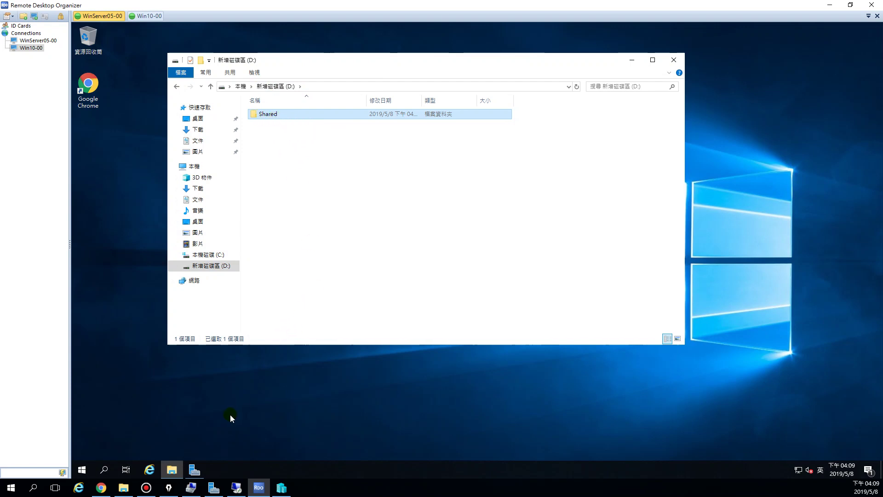
pyautogui.click(153, 18)
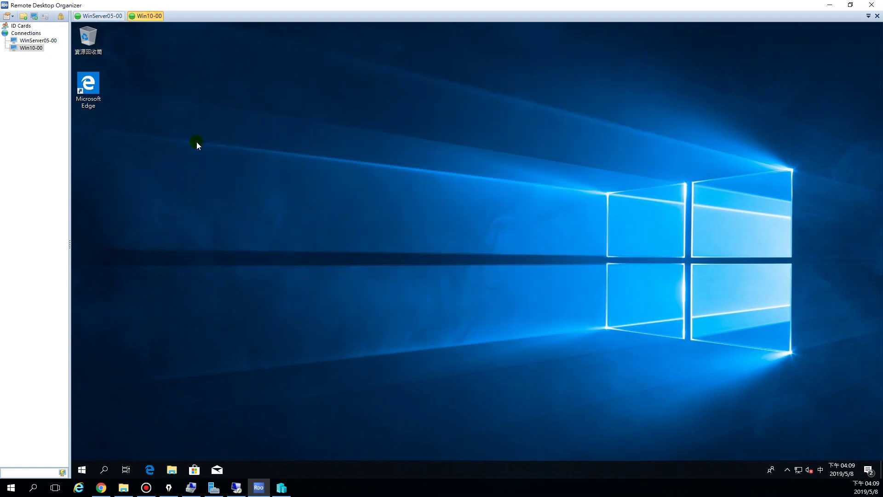
pyautogui.click(107, 15)
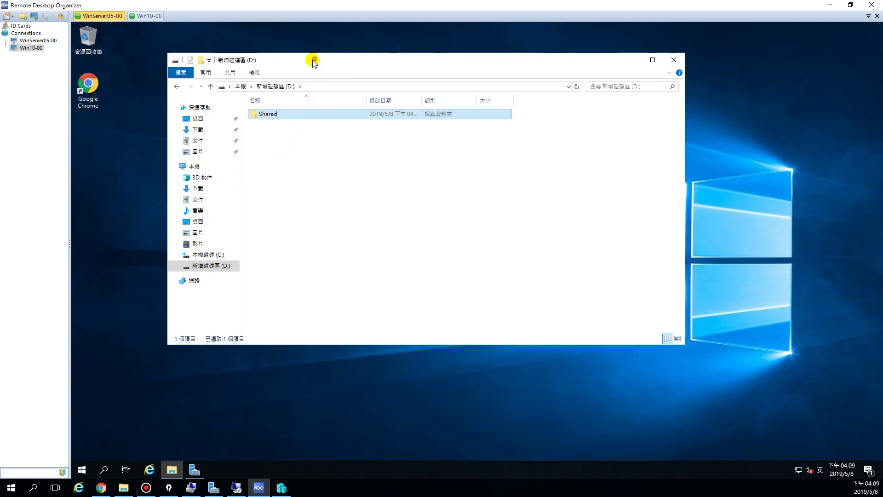
pyautogui.moveTo(309, 58); pyautogui.dragTo(281, 58)
pyautogui.click(290, 160)
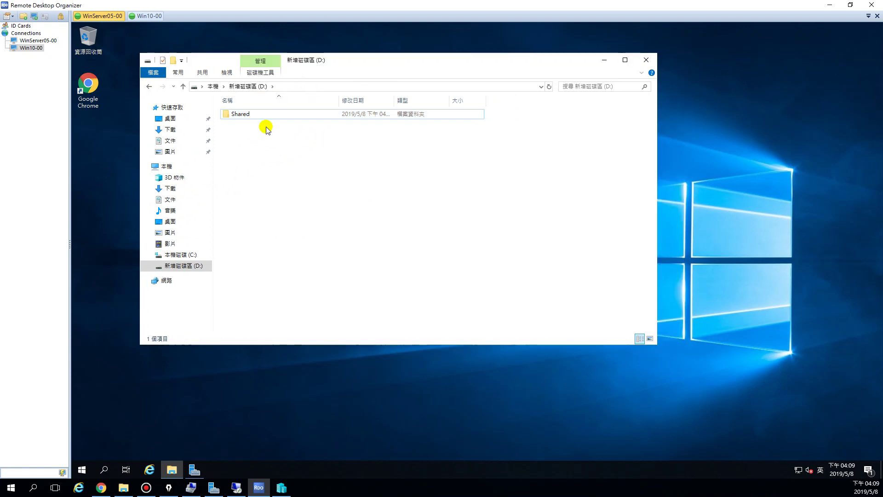
pyautogui.click(237, 115)
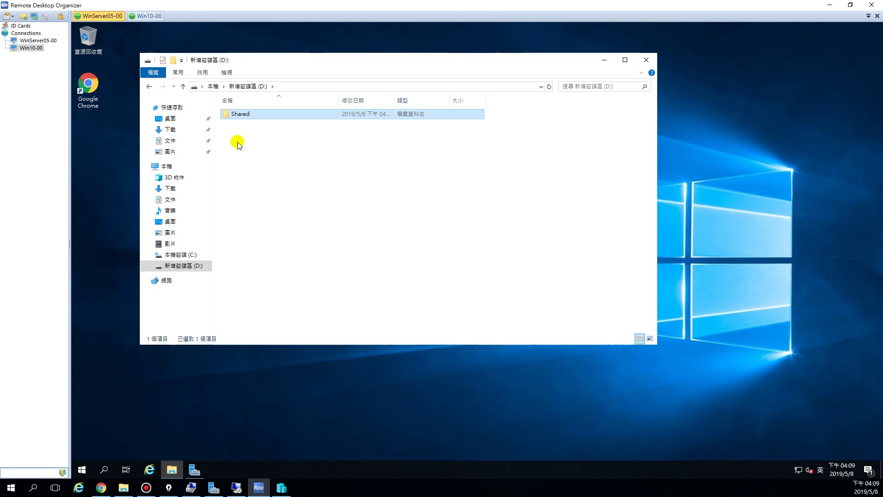
pyautogui.click(292, 178)
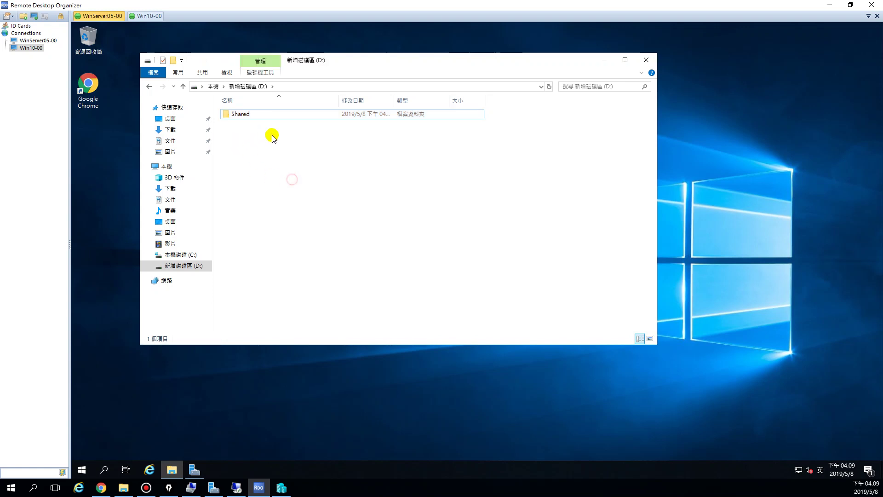
# Open the Shared folder's properties, view its Sharing tab, then close without changes
pyautogui.click(240, 115)
pyautogui.rightClick(244, 118)
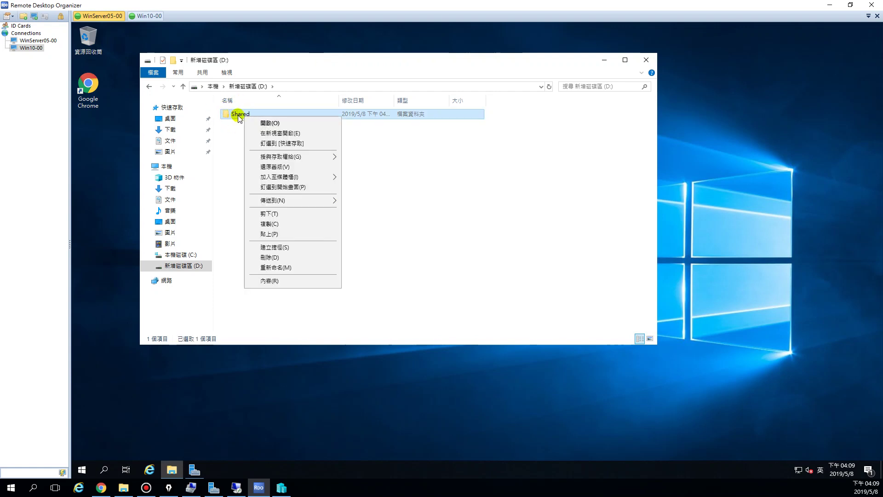
pyautogui.rightClick(238, 115)
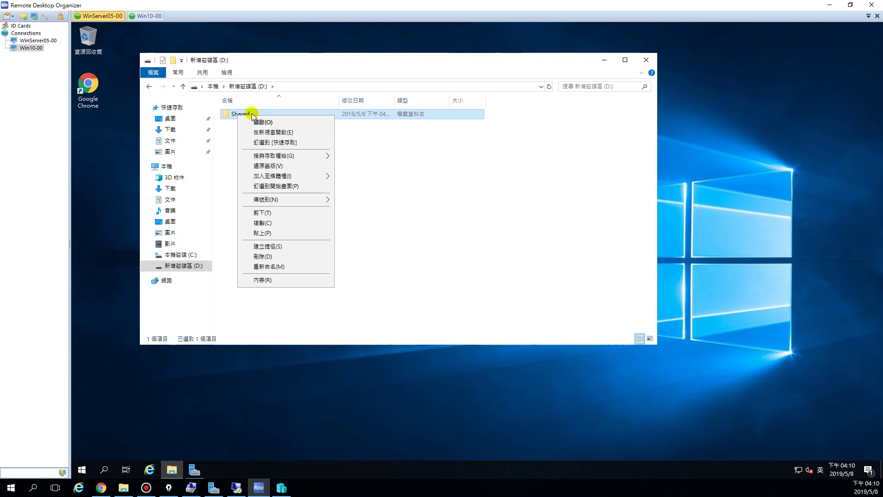
pyautogui.click(278, 279)
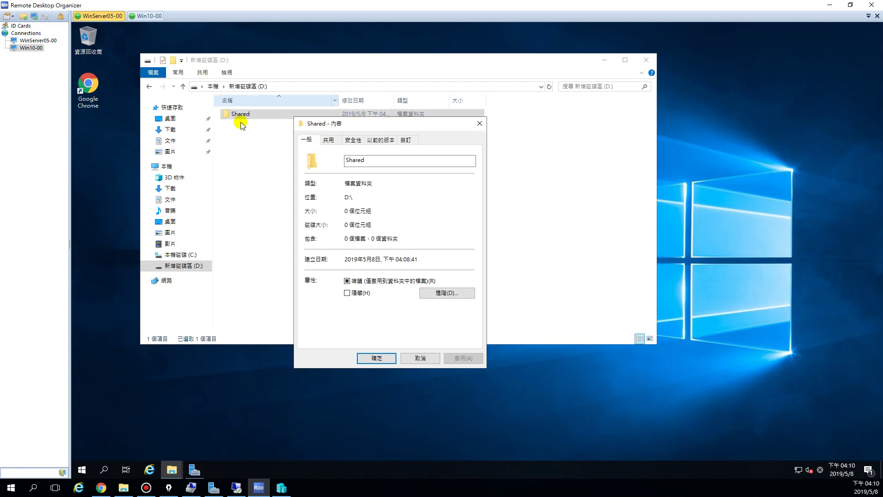
pyautogui.click(329, 140)
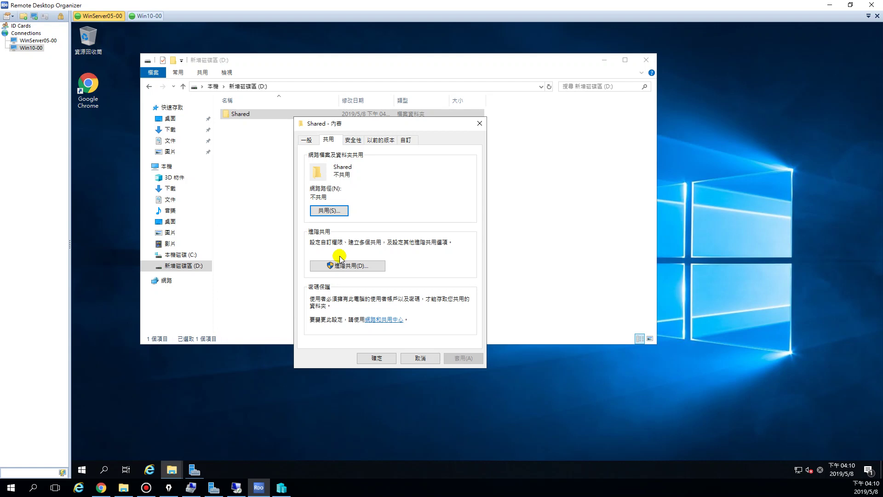
pyautogui.click(264, 202)
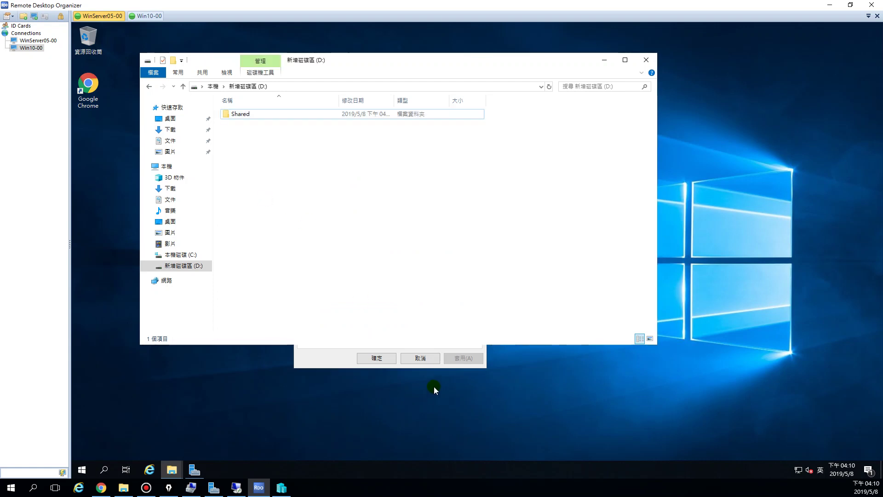
pyautogui.click(420, 358)
# Reopen the Shared folder's properties and open Advanced Sharing from the Sharing tab
pyautogui.click(233, 115)
pyautogui.rightClick(234, 114)
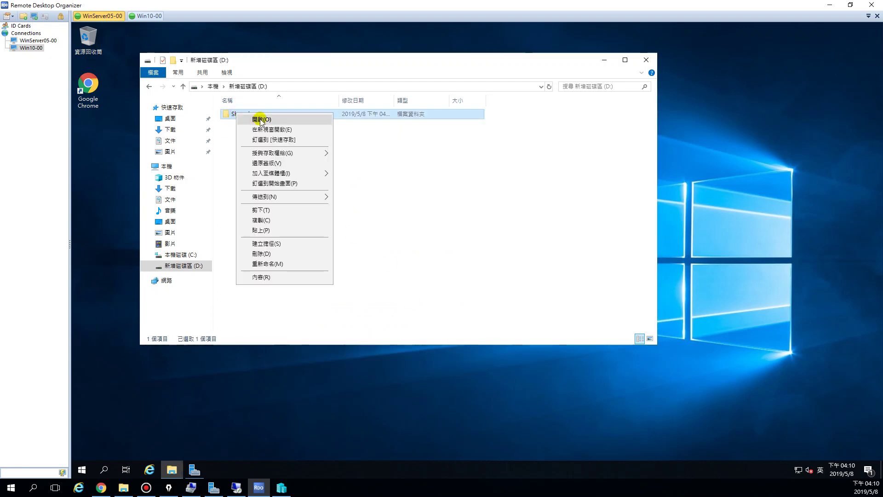
pyautogui.moveTo(268, 157)
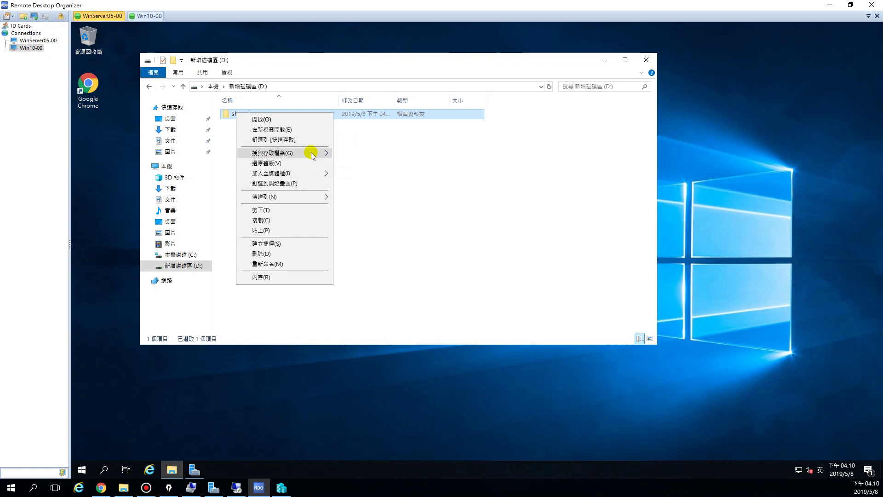
pyautogui.moveTo(312, 153)
pyautogui.click(275, 276)
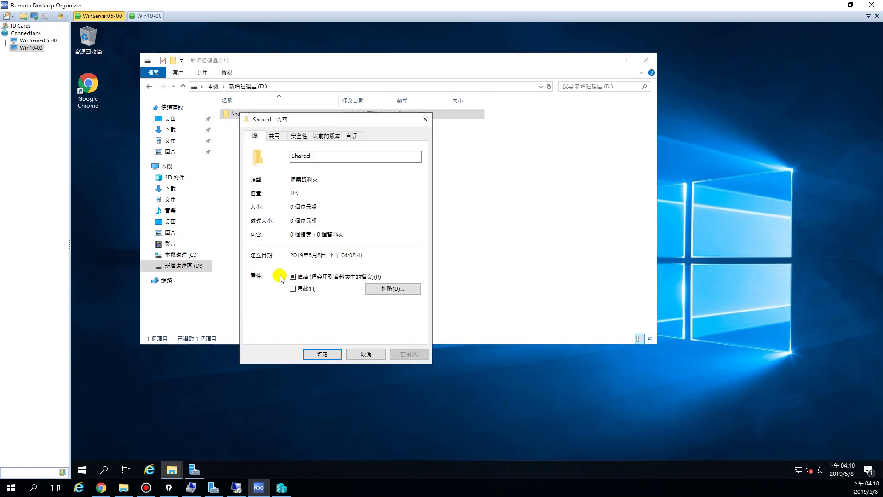
pyautogui.click(274, 136)
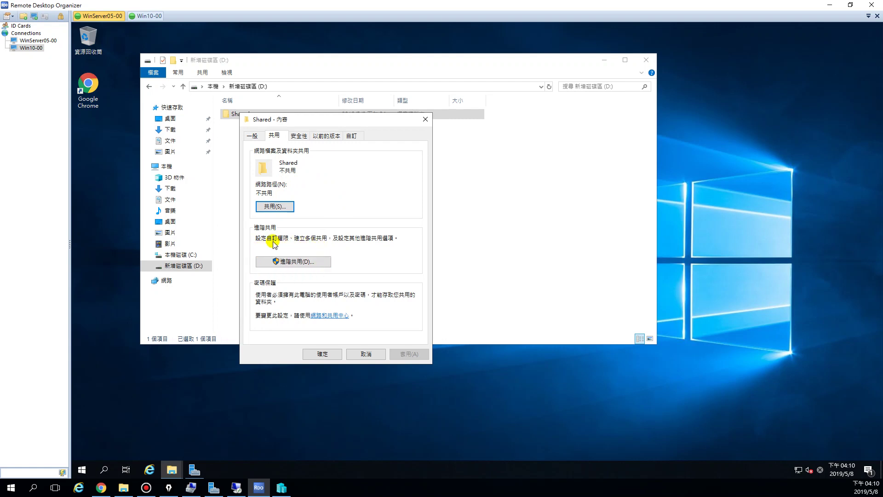
pyautogui.click(298, 260)
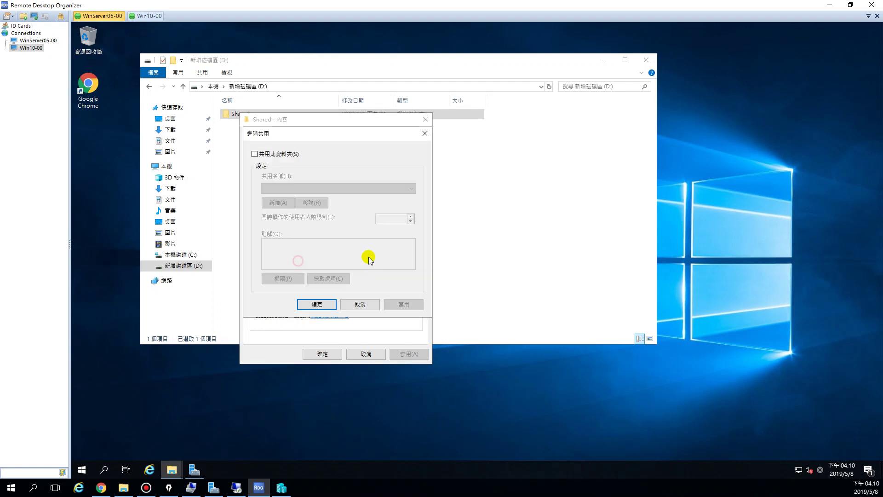
# Share the folder as 'Shared' with a 10-user limit and open its permissions
pyautogui.click(254, 154)
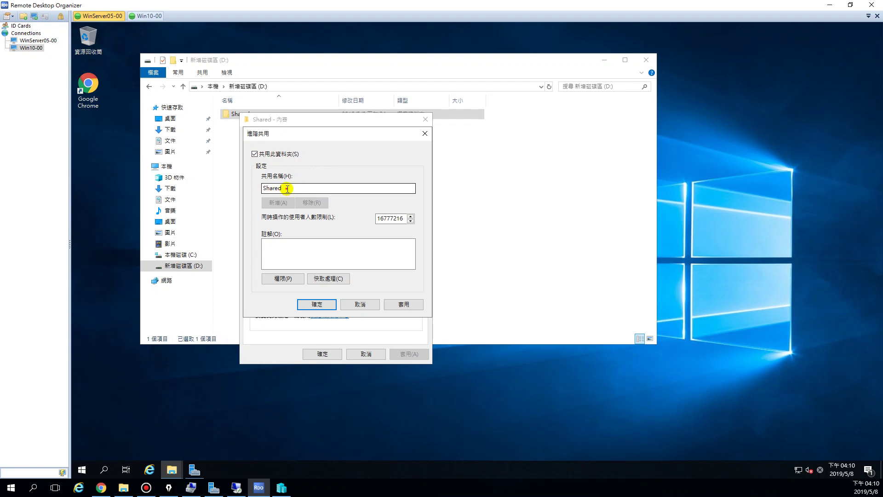
pyautogui.moveTo(287, 188); pyautogui.dragTo(257, 187)
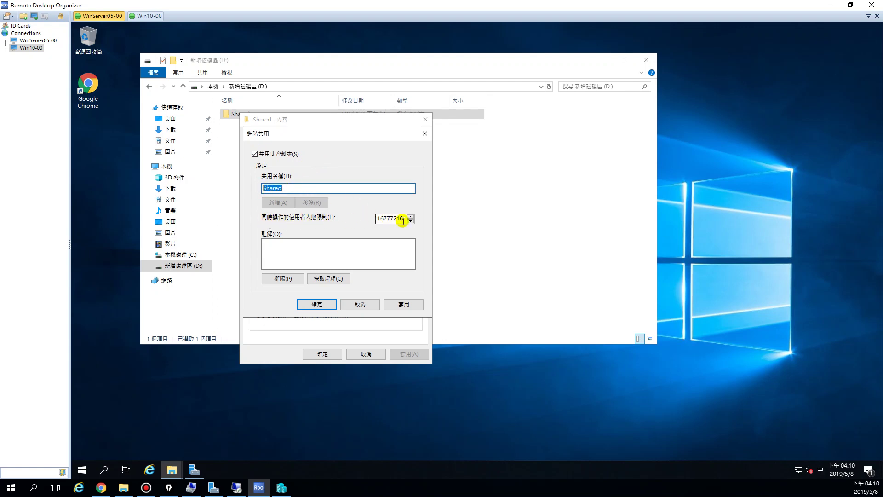
pyautogui.moveTo(403, 221); pyautogui.dragTo(372, 219)
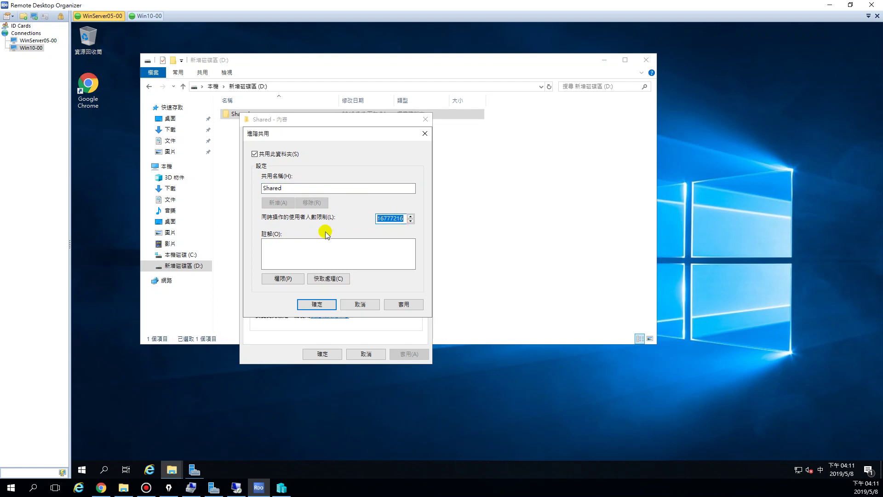
pyautogui.write('10')
pyautogui.click(278, 279)
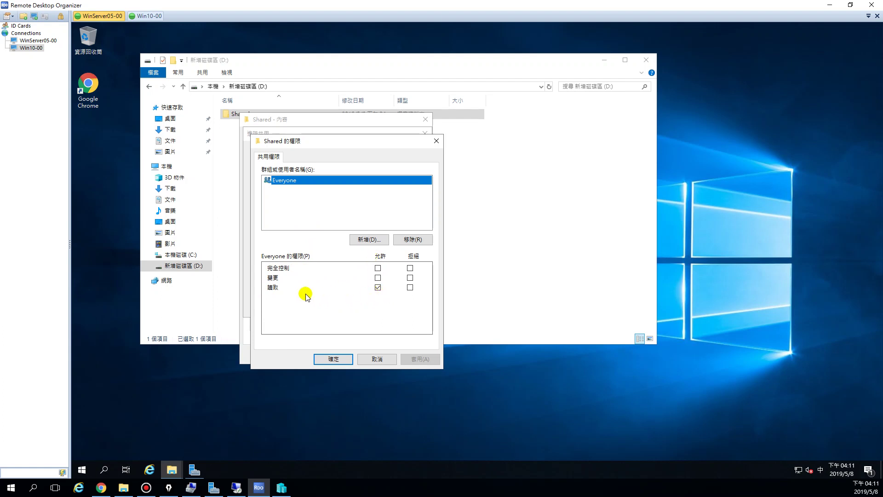
# Allow Everyone Full Control, Change and Read, then confirm permissions and Advanced Sharing
pyautogui.click(377, 278)
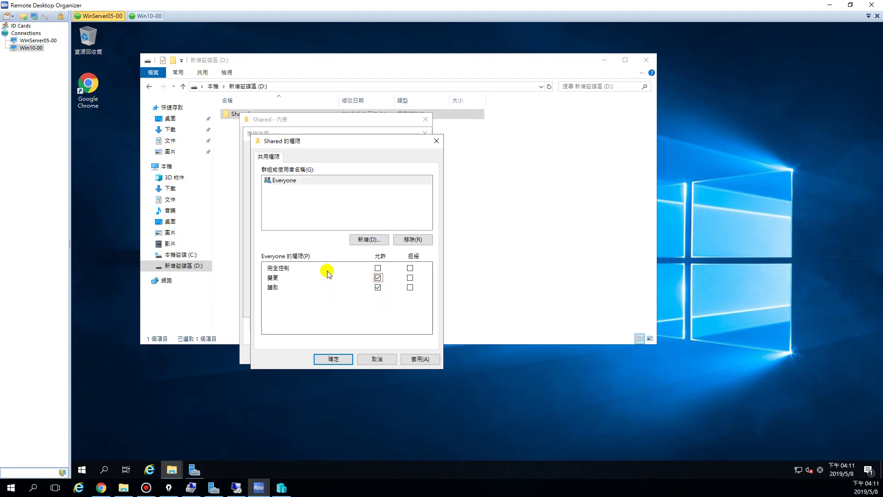
pyautogui.click(377, 267)
pyautogui.click(377, 268)
pyautogui.click(378, 268)
pyautogui.click(330, 364)
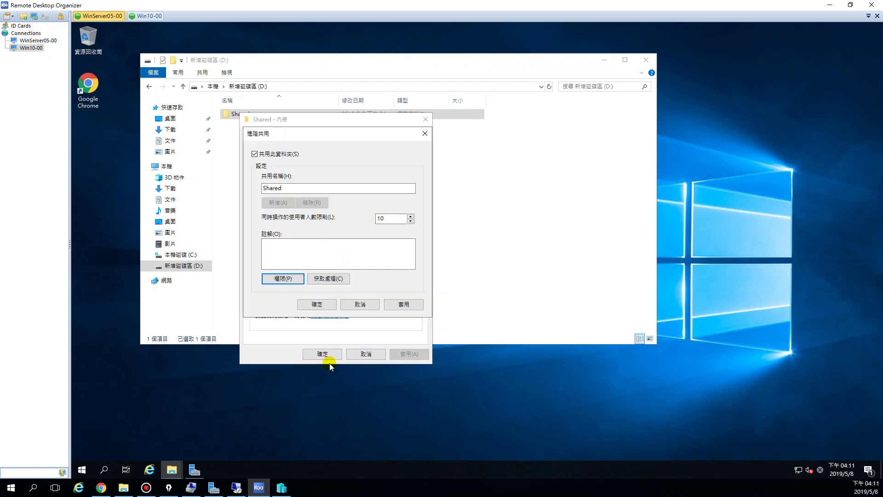
pyautogui.click(317, 305)
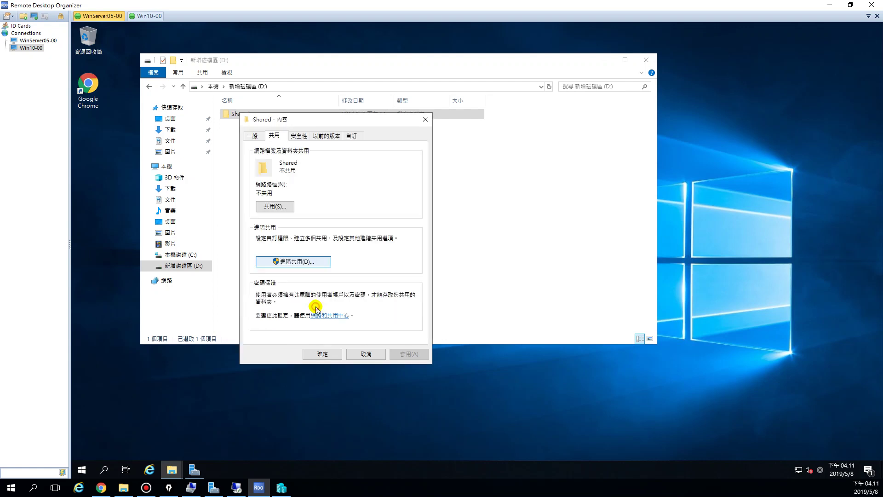
pyautogui.moveTo(332, 193); pyautogui.dragTo(256, 190)
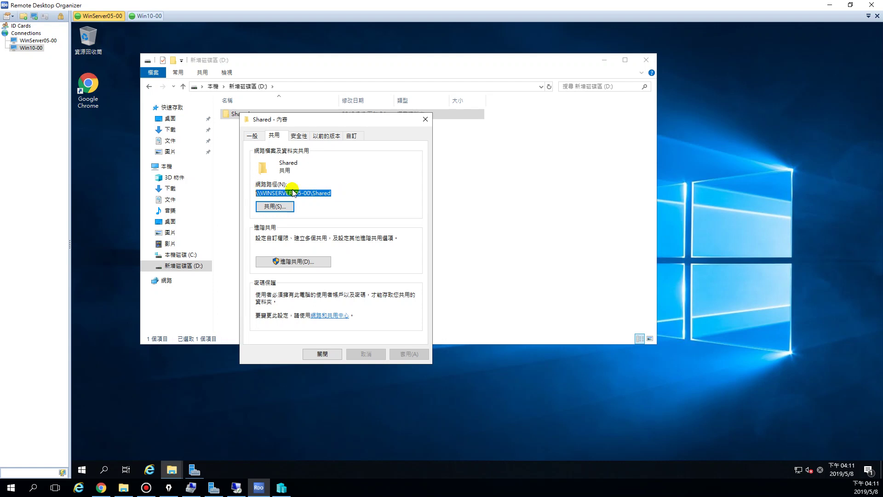
pyautogui.click(338, 192)
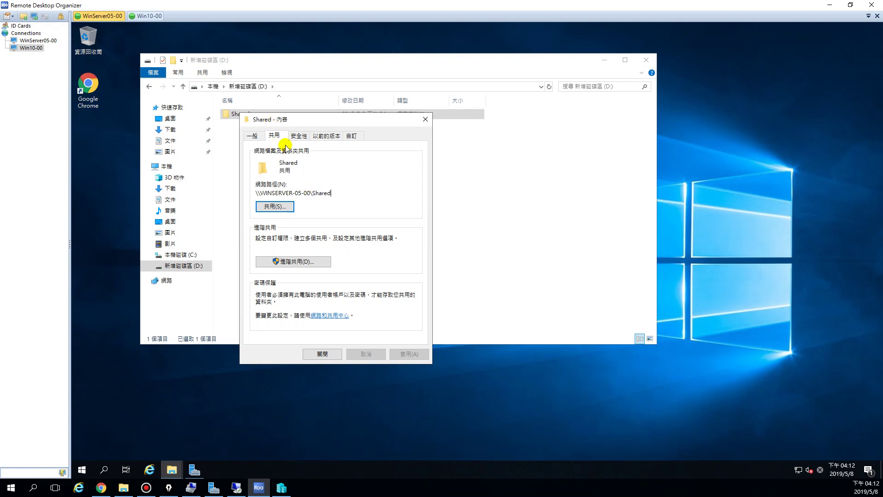
pyautogui.moveTo(320, 127); pyautogui.dragTo(393, 161)
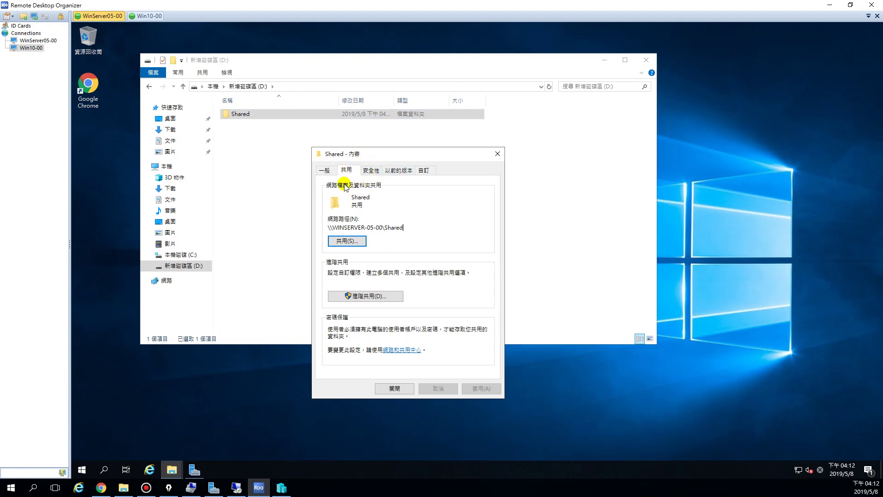
pyautogui.click(371, 170)
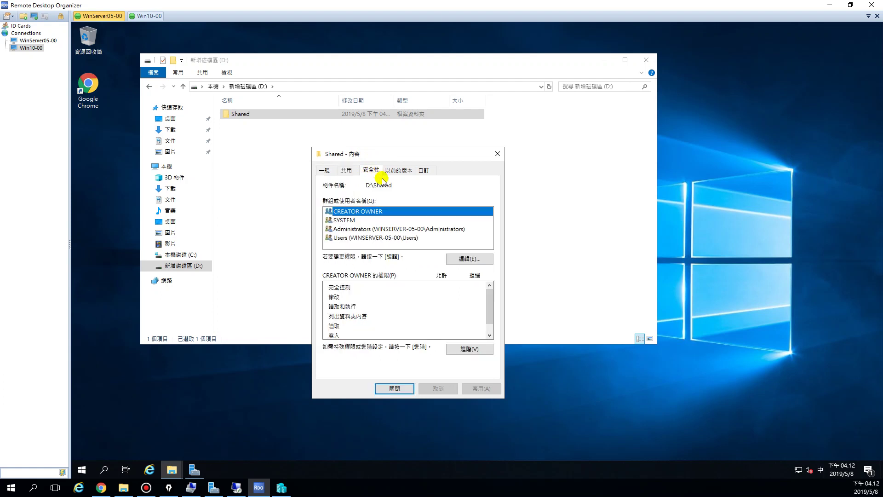
pyautogui.click(340, 229)
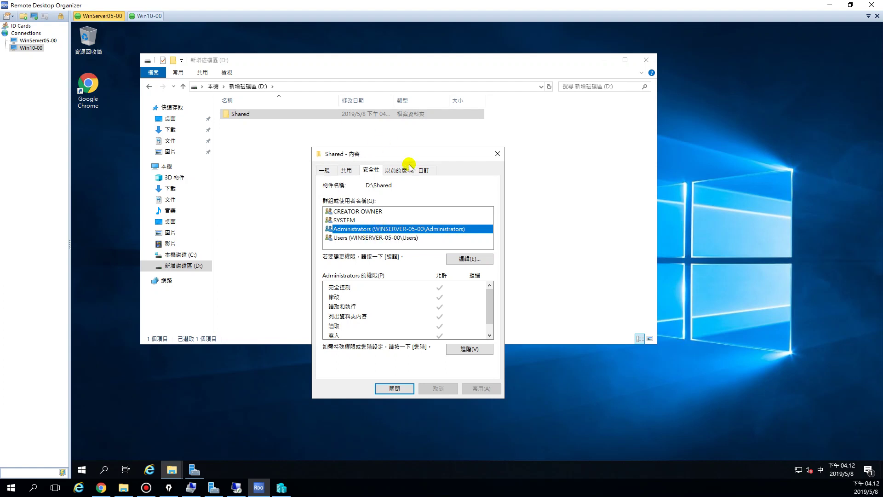
pyautogui.click(345, 171)
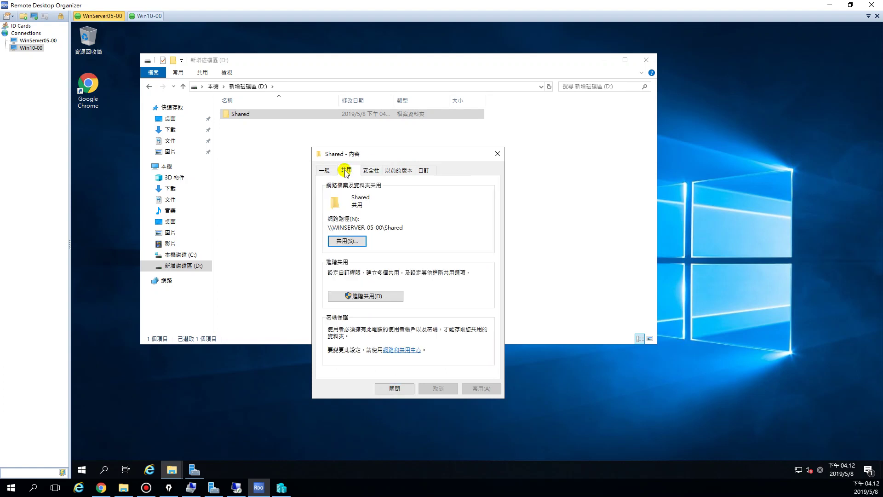
pyautogui.click(371, 169)
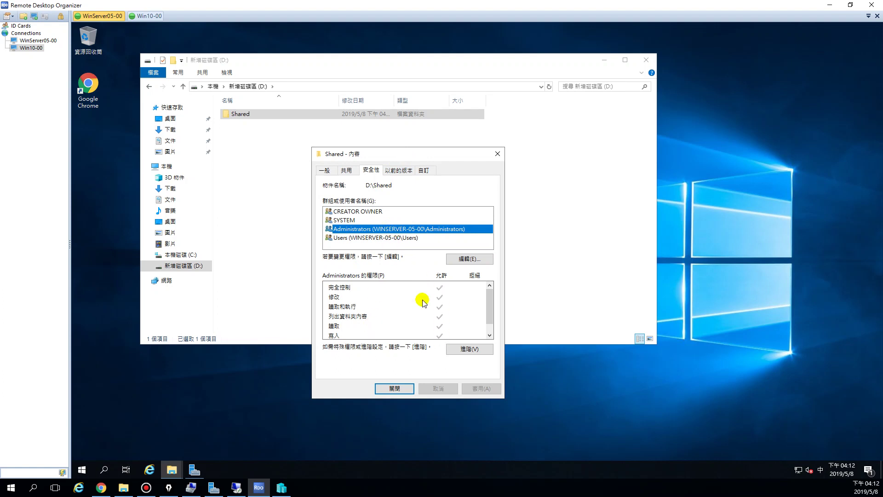
pyautogui.click(367, 238)
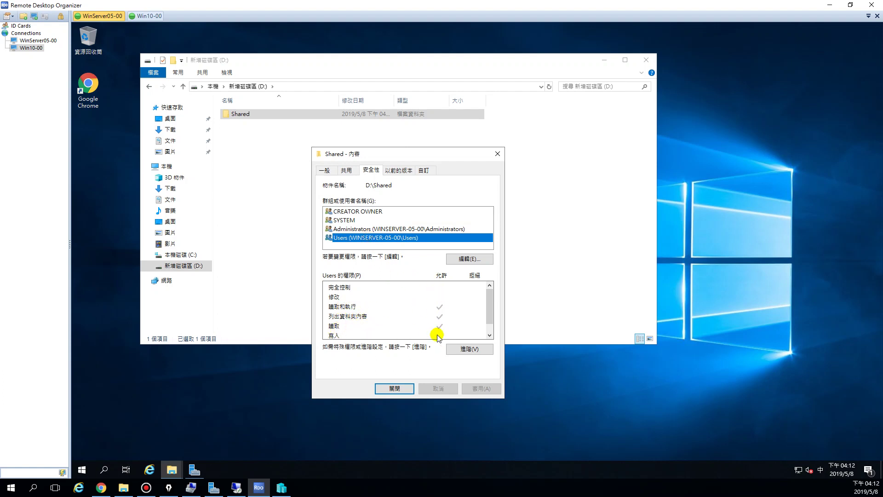
pyautogui.click(343, 229)
pyautogui.click(347, 239)
pyautogui.click(345, 229)
pyautogui.click(352, 239)
pyautogui.click(438, 318)
pyautogui.click(347, 171)
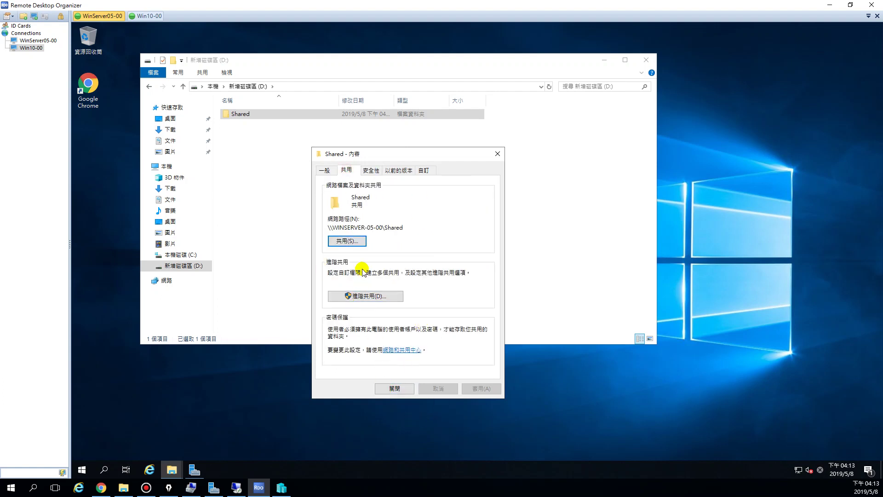
# Close the Shared folder's properties on the server and switch to the Win10-00 session
pyautogui.click(390, 388)
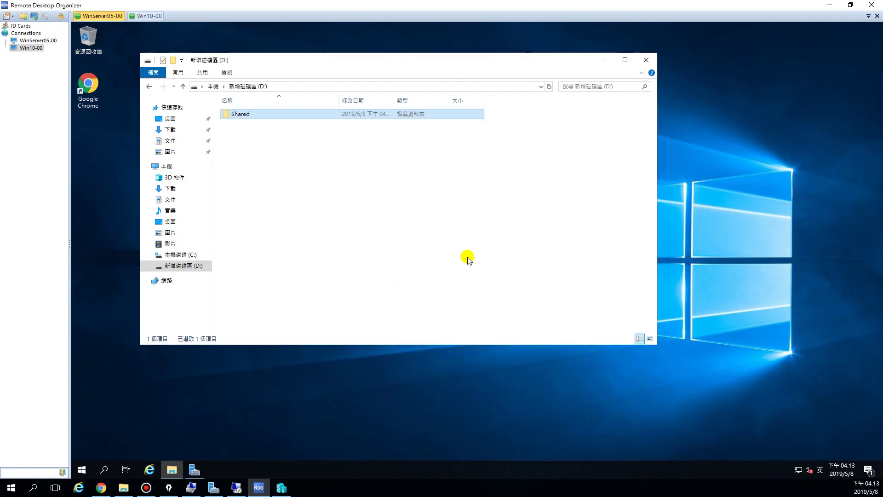
pyautogui.click(467, 256)
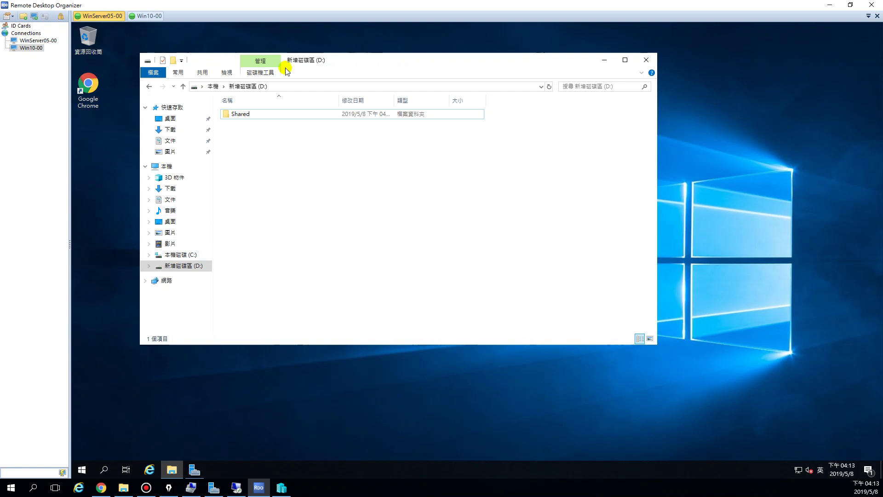
pyautogui.click(150, 16)
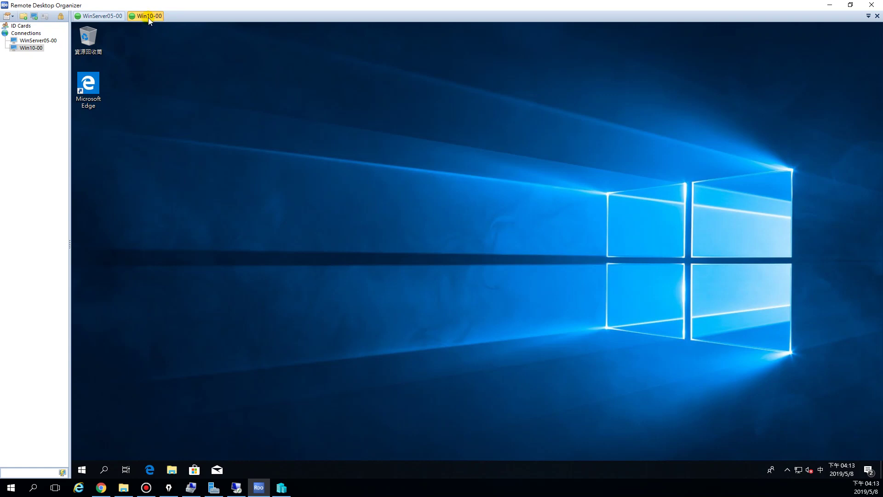
pyautogui.click(105, 19)
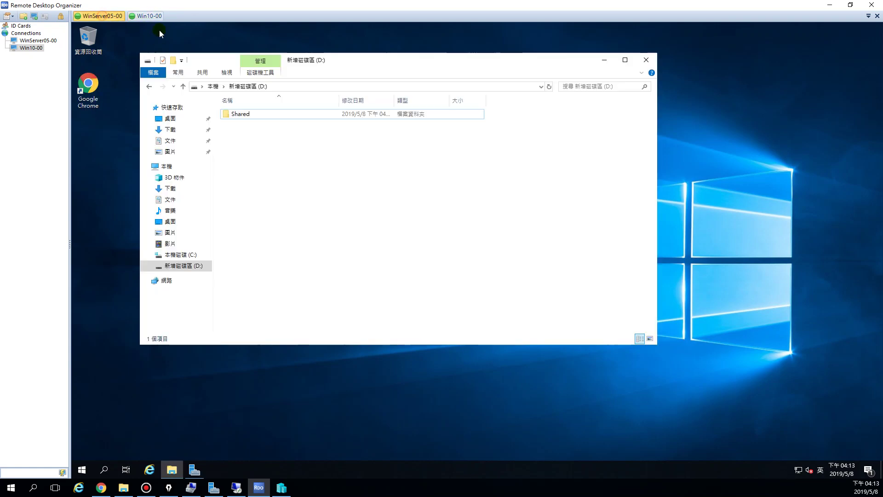
pyautogui.click(156, 17)
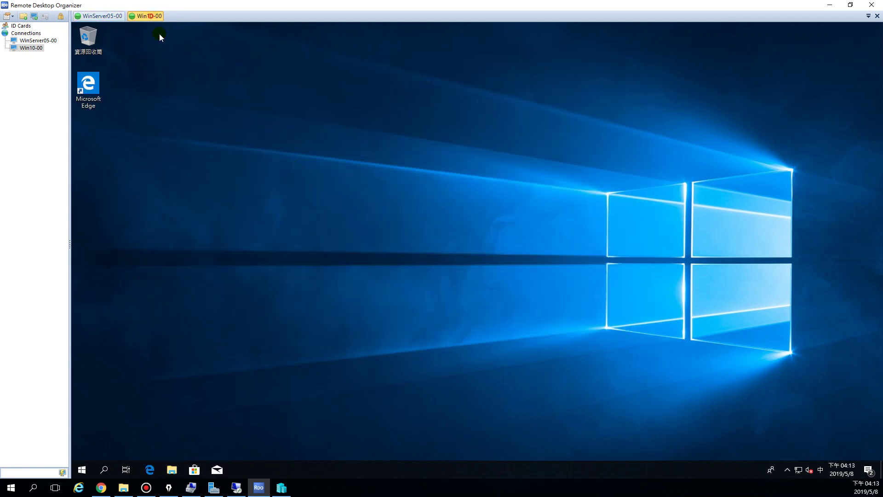
# Open File Explorer on the Win10 client, widen the navigation pane, and bring up This PC's actions
pyautogui.click(171, 469)
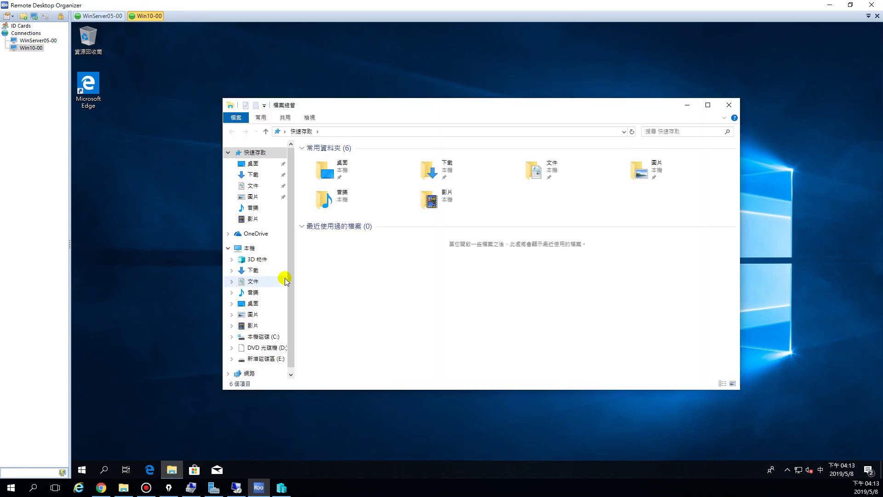
pyautogui.moveTo(296, 275); pyautogui.dragTo(317, 276)
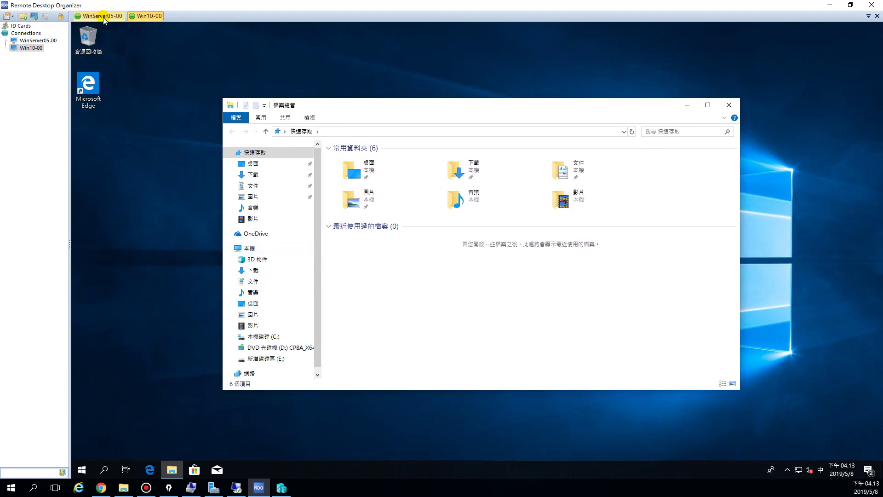
pyautogui.moveTo(320, 241); pyautogui.dragTo(321, 283)
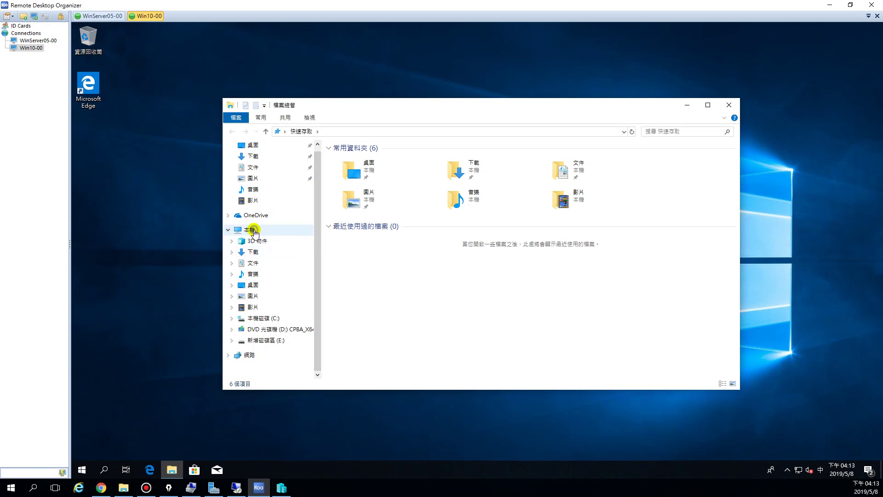
pyautogui.rightClick(254, 231)
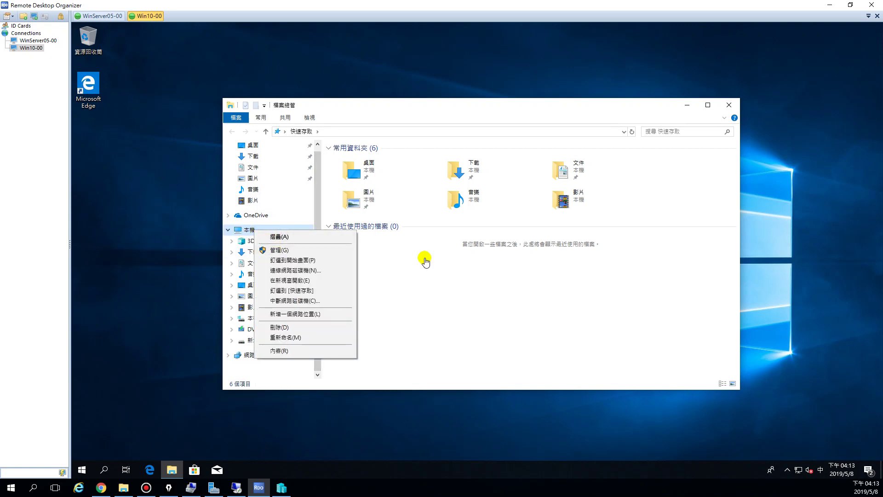
pyautogui.click(438, 296)
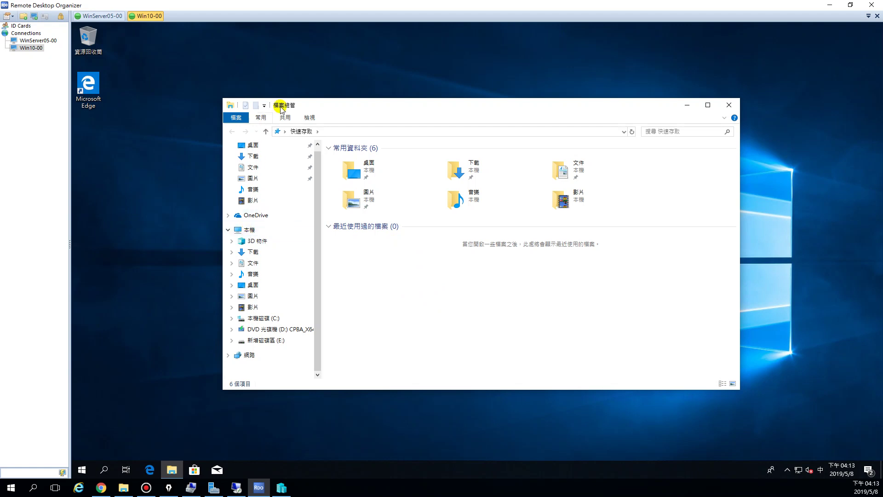
pyautogui.rightClick(249, 232)
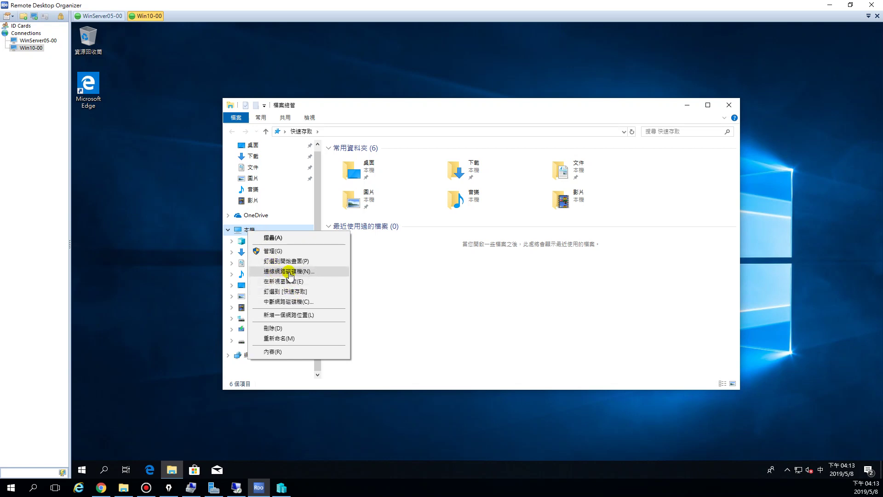
# Start Map Network Drive with drive Z: and enter the folder path \\192.168.90.100\shared
pyautogui.click(289, 272)
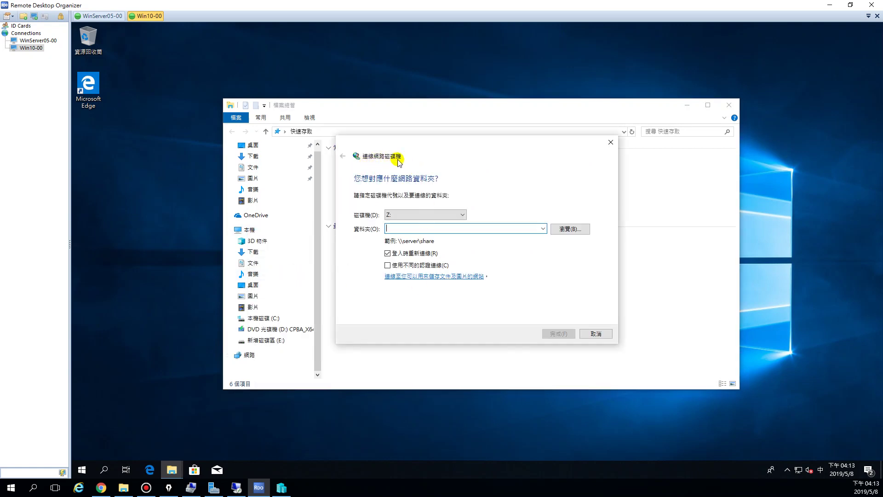
pyautogui.click(392, 214)
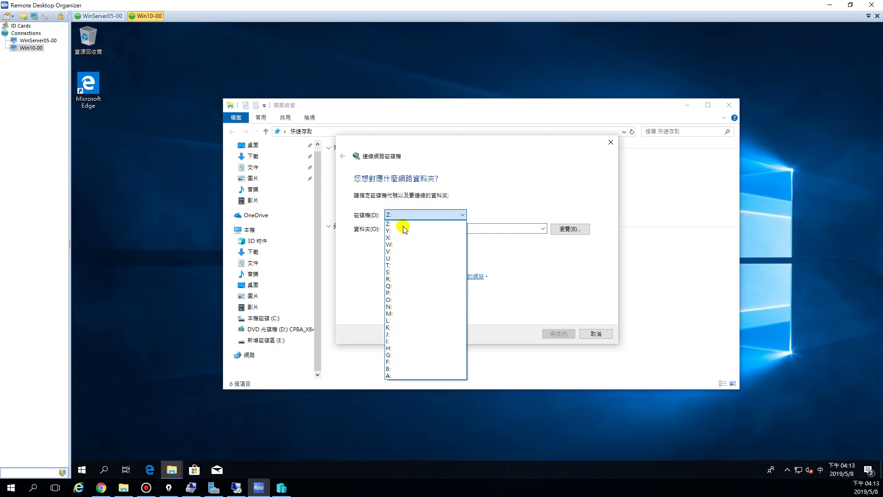
pyautogui.click(404, 216)
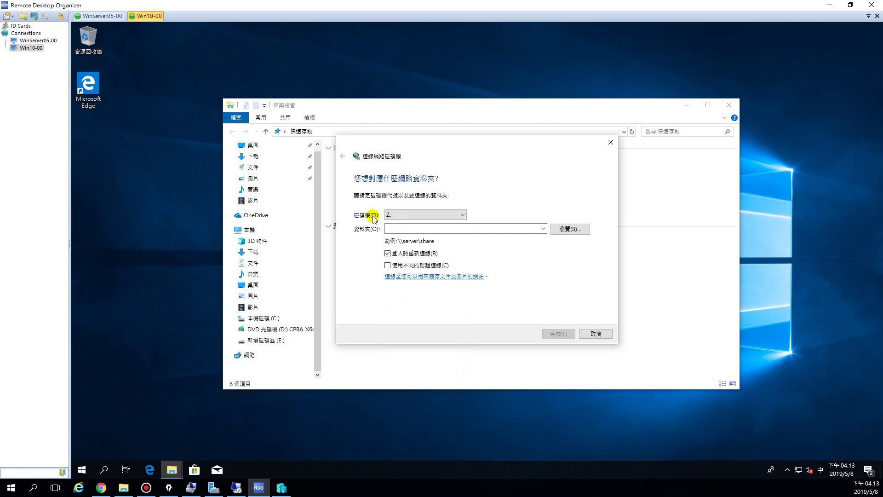
pyautogui.click(393, 228)
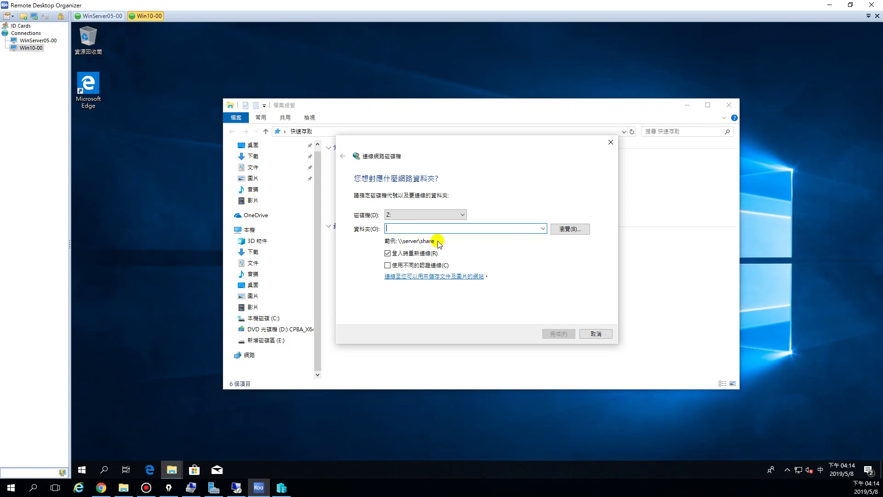
pyautogui.click(407, 228)
pyautogui.write('\\\\192.168.90.100\\shared')
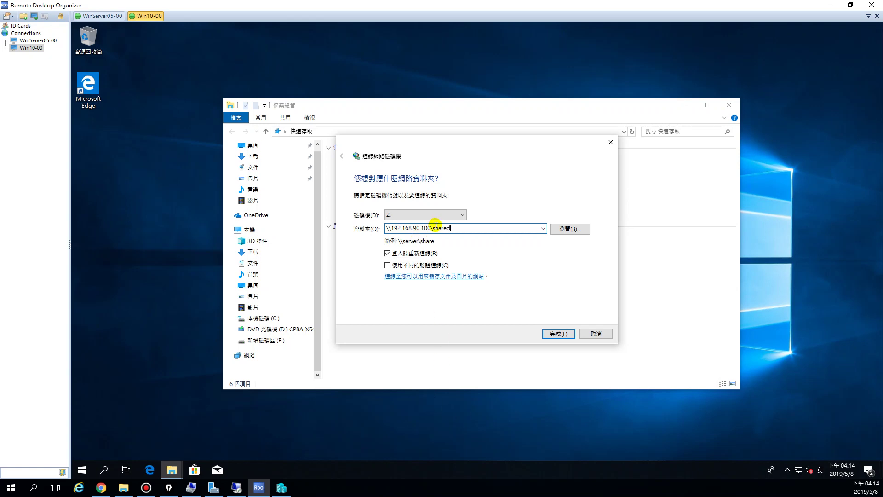
# Verify the path's share name 'shared' against the Shared folder on the server
pyautogui.moveTo(432, 228); pyautogui.dragTo(382, 229)
pyautogui.moveTo(461, 228); pyautogui.dragTo(433, 228)
pyautogui.click(461, 229)
pyautogui.moveTo(452, 228); pyautogui.dragTo(433, 229)
pyautogui.click(102, 16)
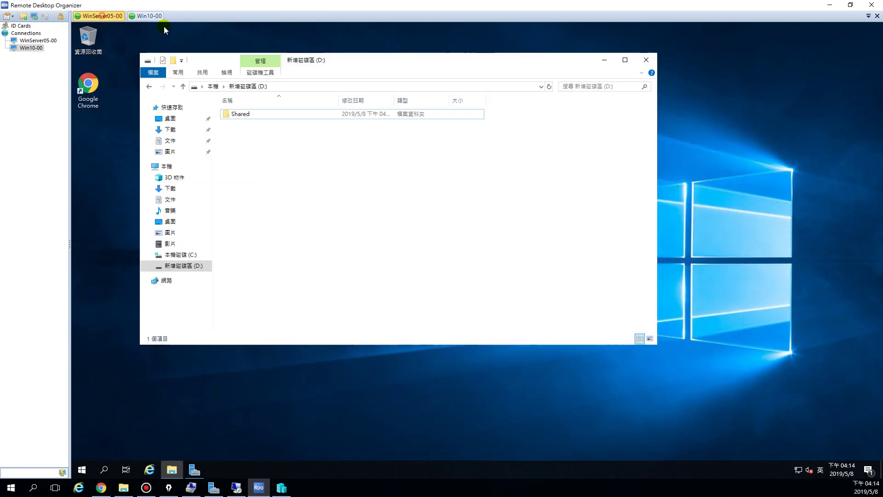
pyautogui.click(226, 122)
pyautogui.click(144, 15)
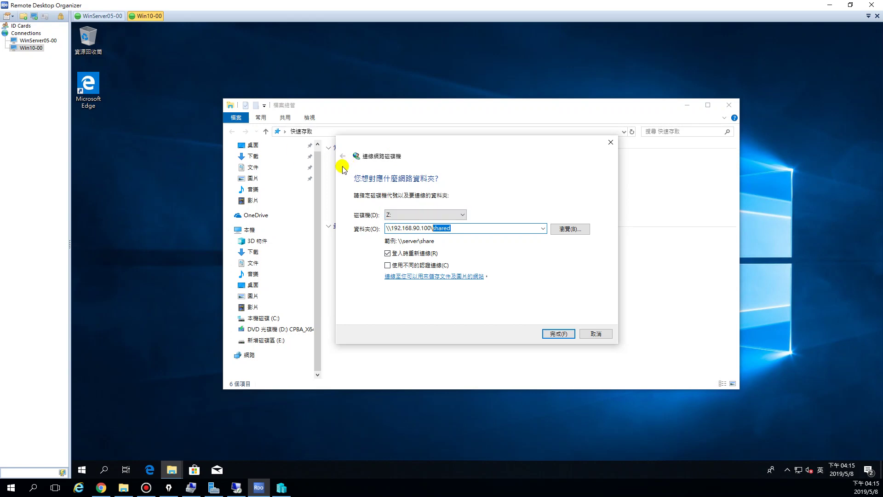
# Finish mapping Z: by signing in with the server administrator's user name and password
pyautogui.click(558, 333)
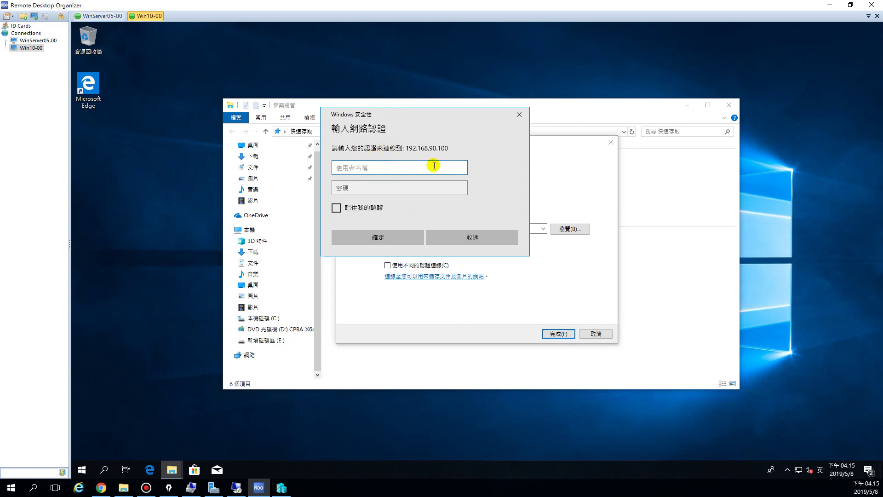
pyautogui.write('administrator')
pyautogui.press('Tab')
pyautogui.write('P')
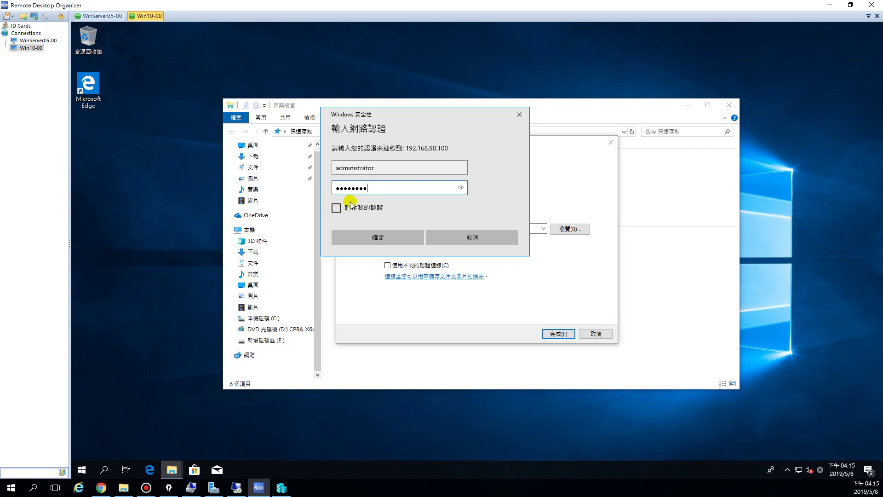
pyautogui.click(363, 236)
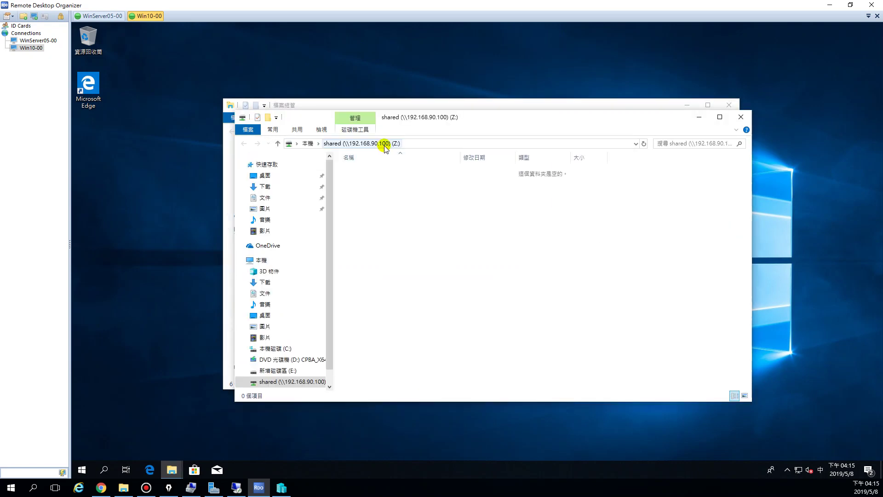
pyautogui.moveTo(410, 131); pyautogui.dragTo(442, 85)
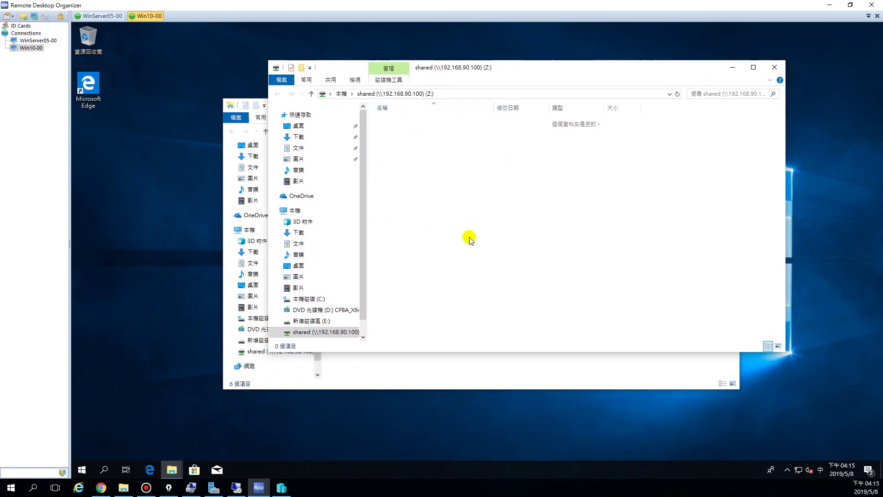
pyautogui.rightClick(438, 167)
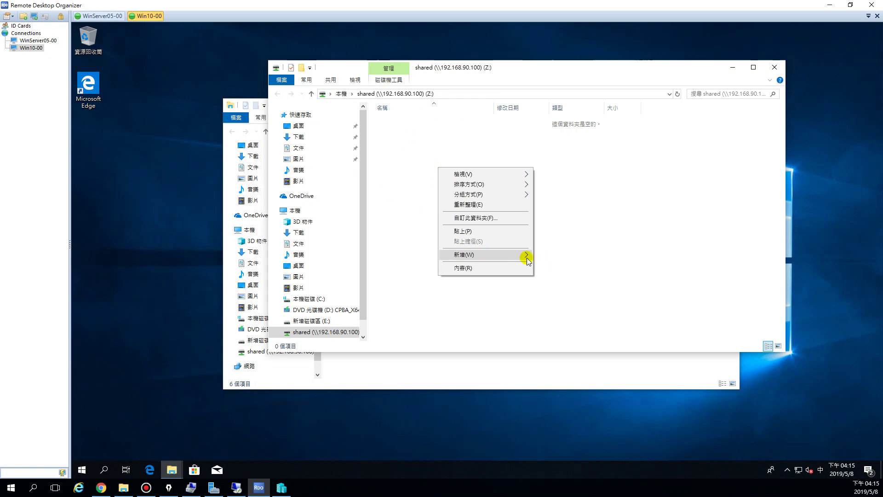
pyautogui.click(541, 251)
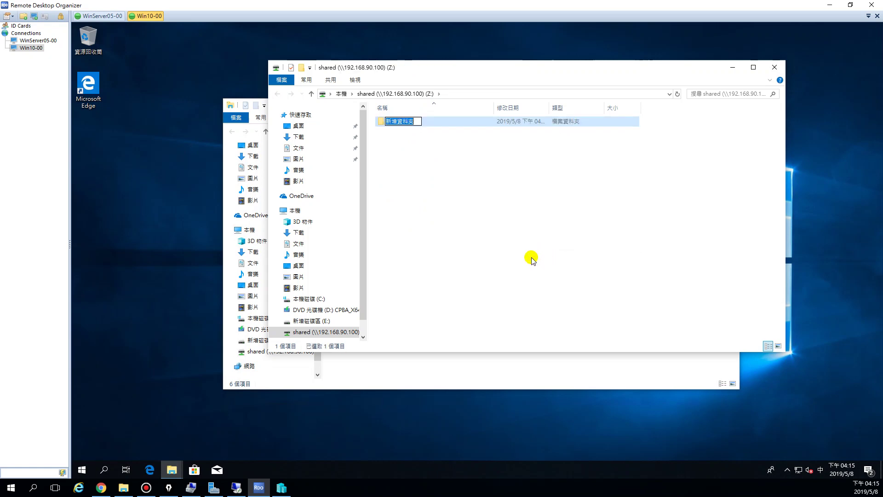
pyautogui.write('1111111111')
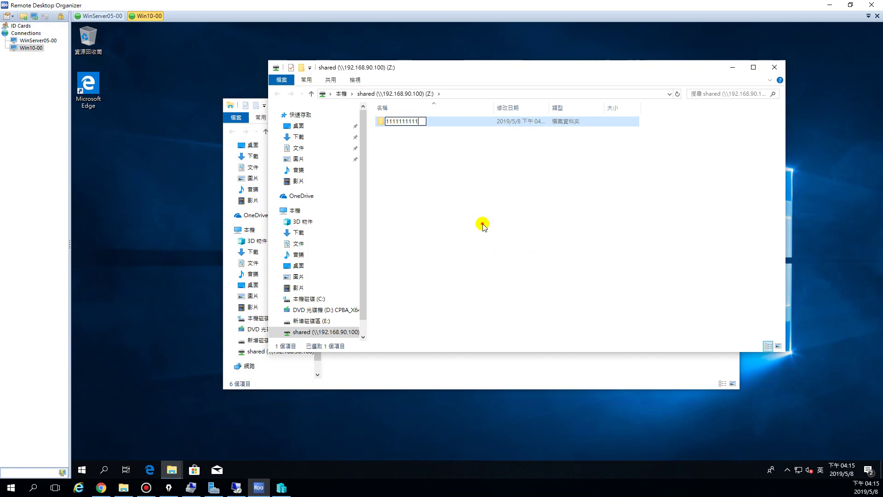
pyautogui.click(415, 138)
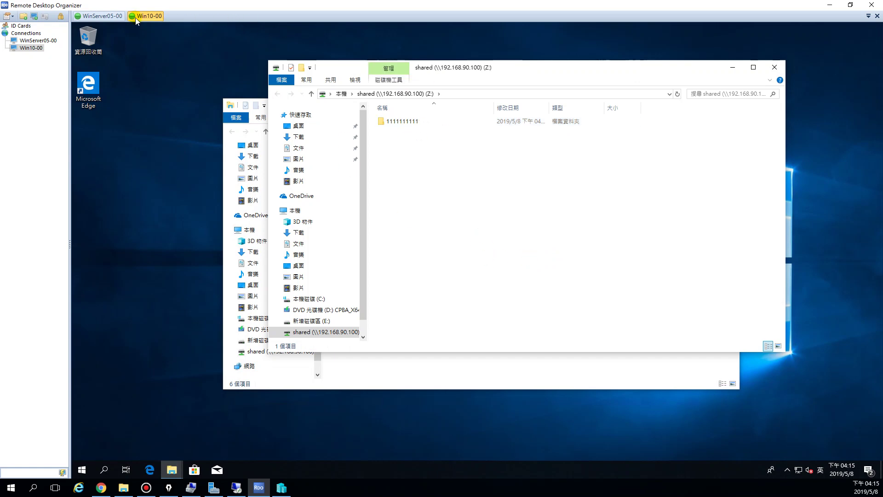
# Open D:\Shared on WinServer05-00, then return to the Win10-00 session
pyautogui.click(95, 18)
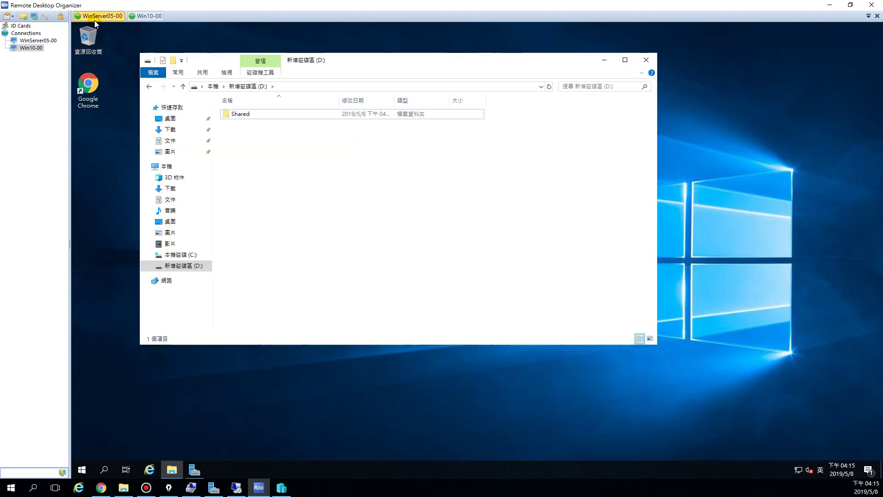
pyautogui.click(238, 116)
pyautogui.doubleClick(238, 115)
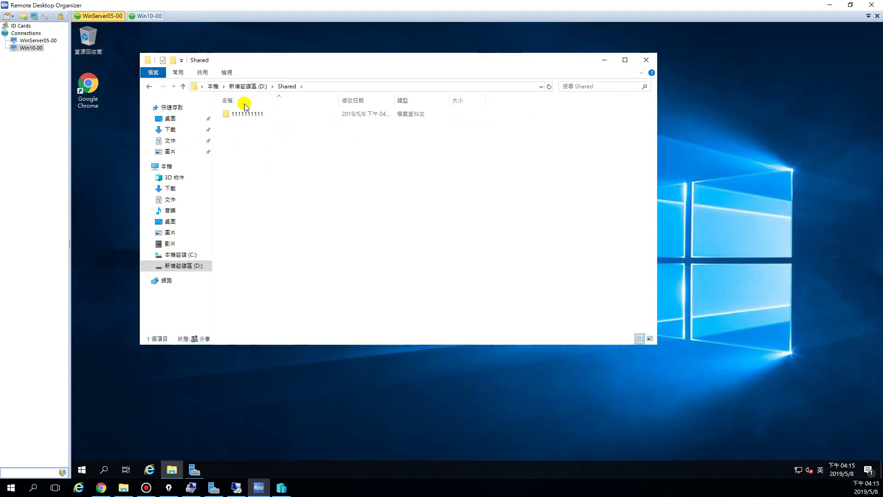
pyautogui.click(155, 17)
# Create a second folder named 2222222 on the Z: share
pyautogui.click(396, 122)
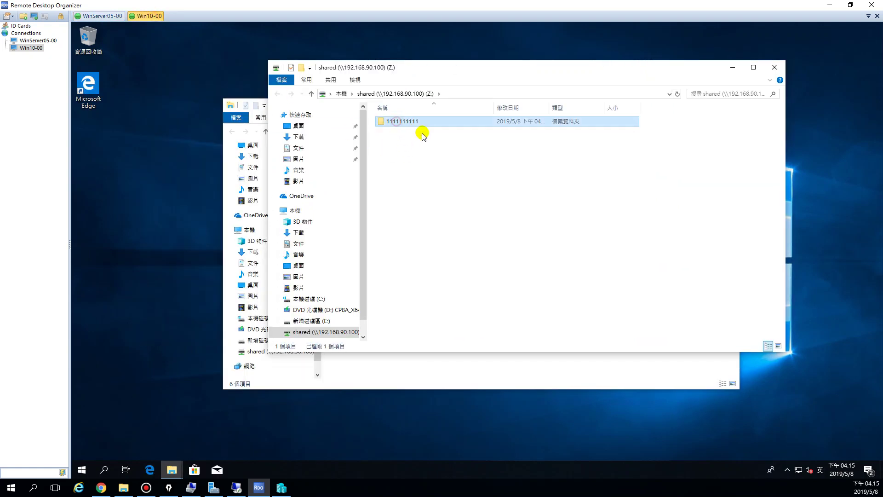
pyautogui.rightClick(411, 147)
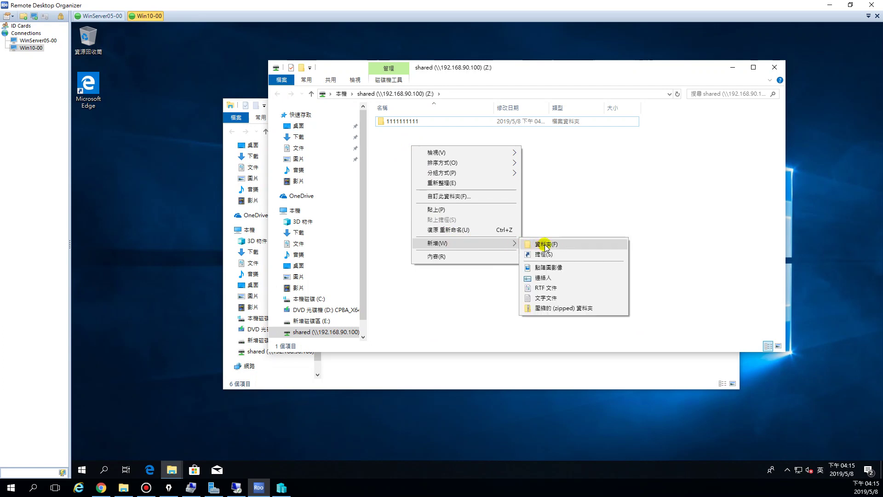
pyautogui.click(530, 243)
pyautogui.write('2222222')
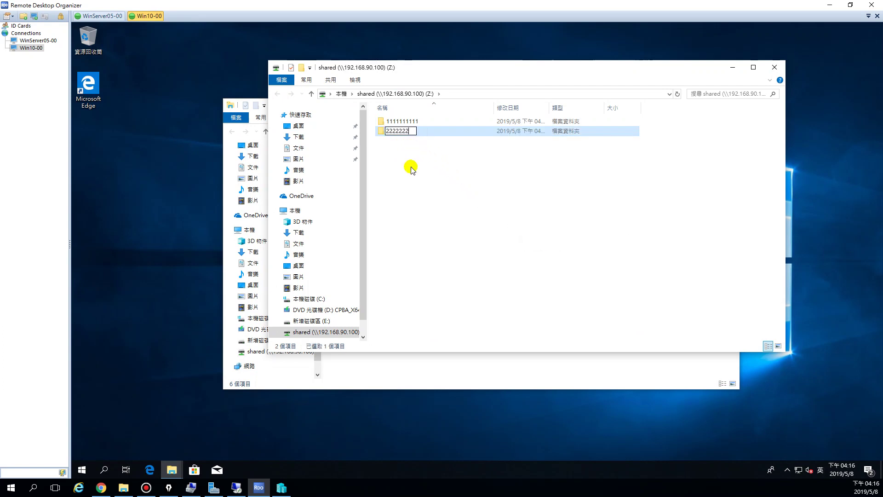
pyautogui.press('Return')
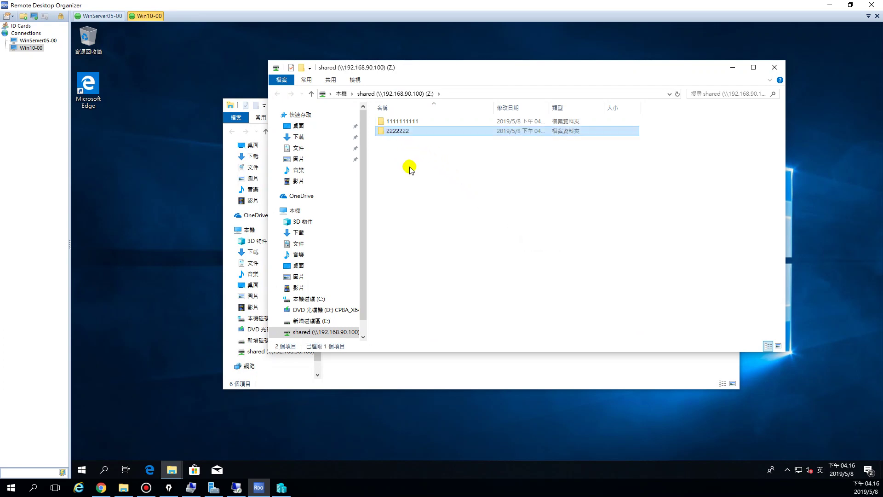
# Compare both sessions to confirm both folders appear in the server's D:\Shared
pyautogui.click(99, 16)
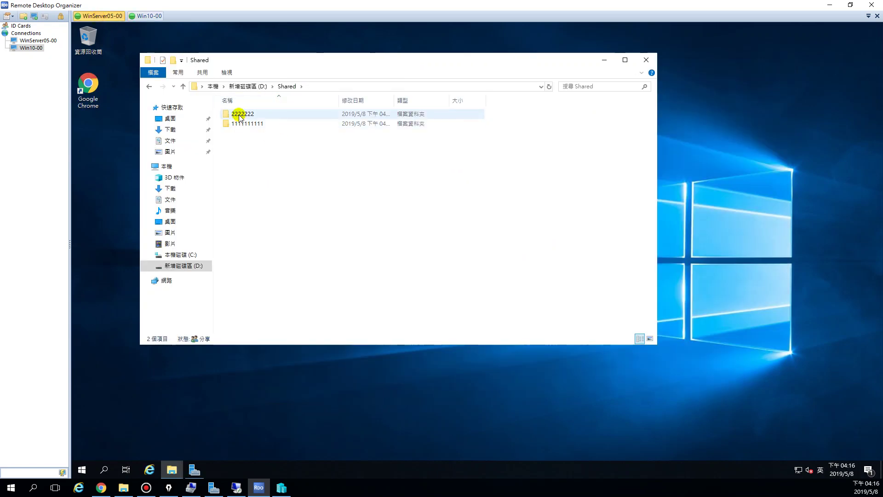
pyautogui.click(148, 16)
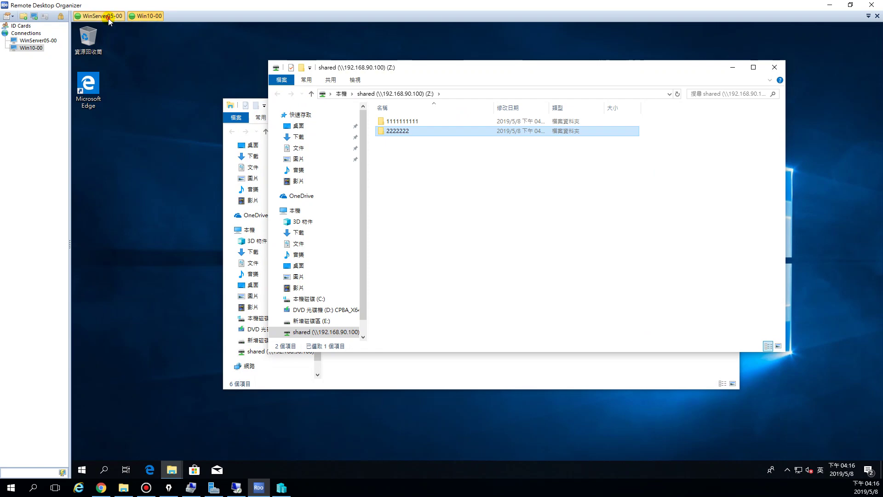
pyautogui.click(100, 16)
pyautogui.click(148, 16)
pyautogui.click(101, 16)
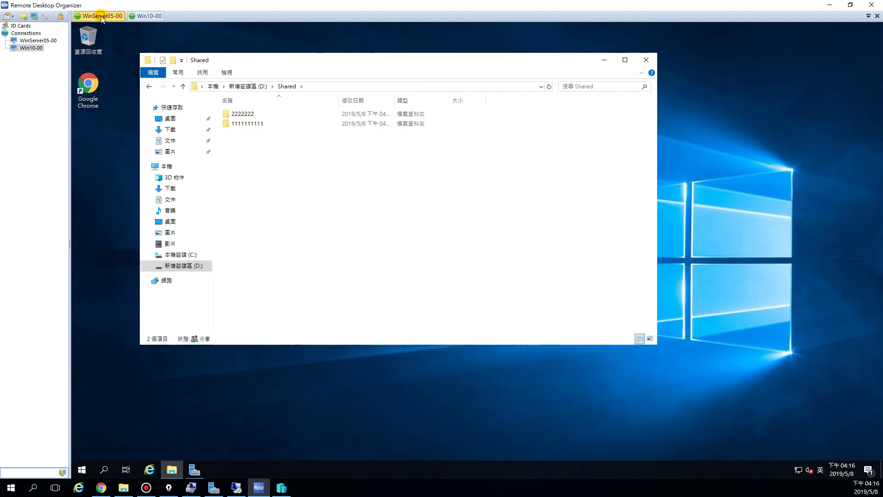
pyautogui.click(148, 17)
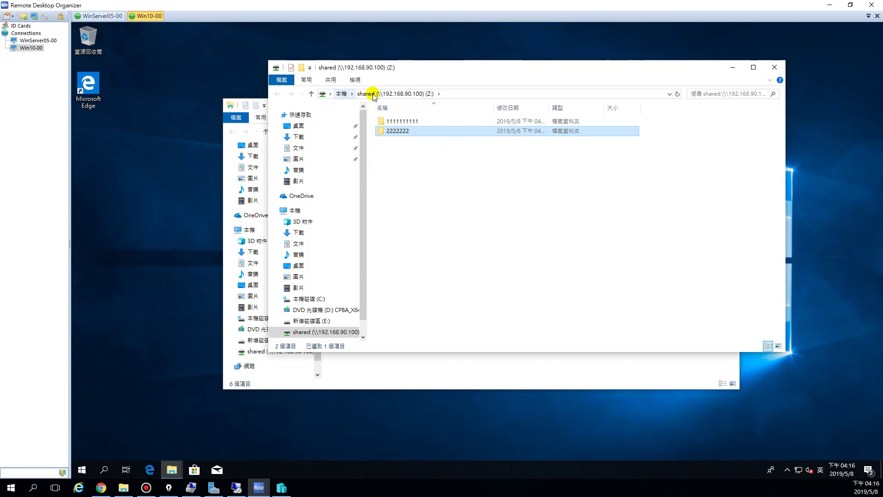
pyautogui.click(102, 15)
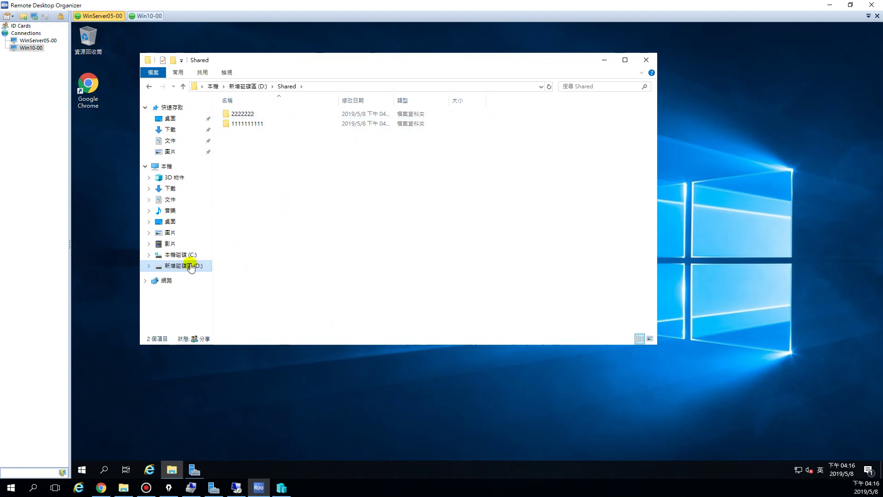
pyautogui.click(298, 479)
pyautogui.click(281, 487)
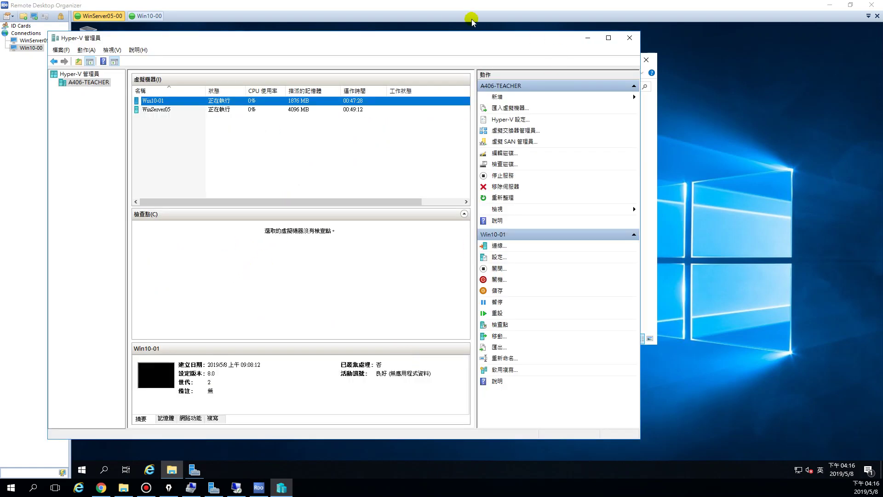
pyautogui.click(145, 110)
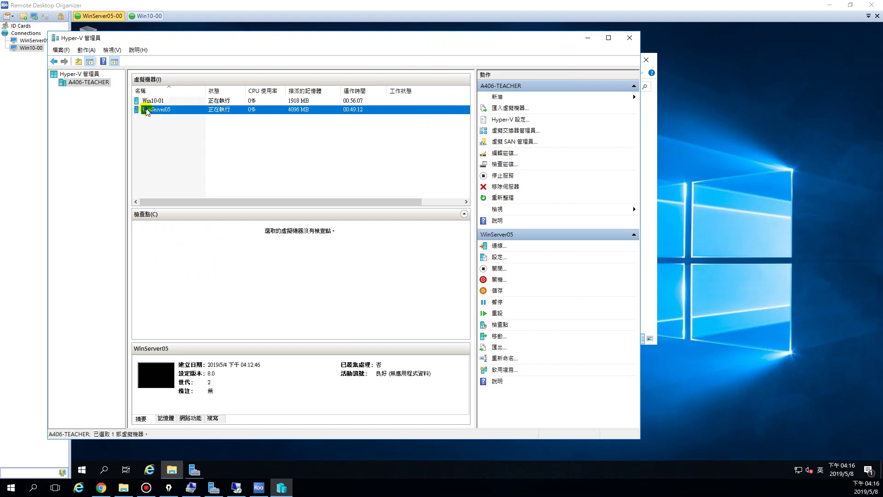
pyautogui.rightClick(143, 111)
pyautogui.click(167, 130)
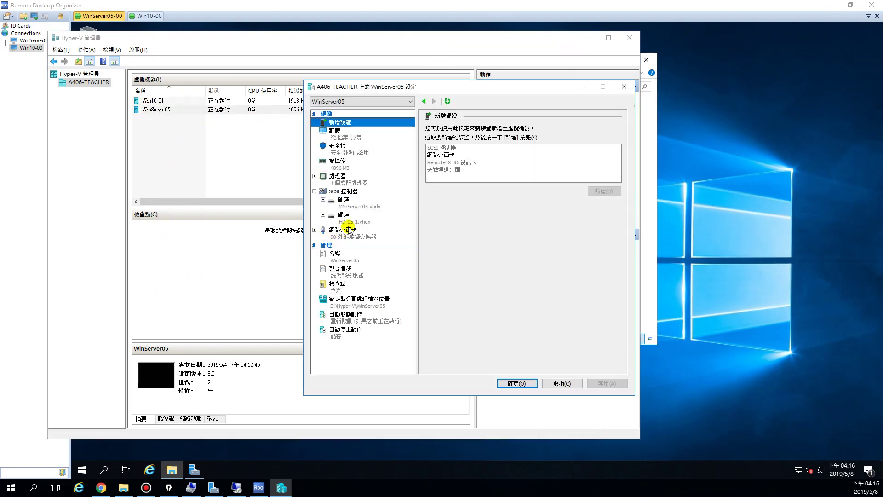
pyautogui.click(354, 222)
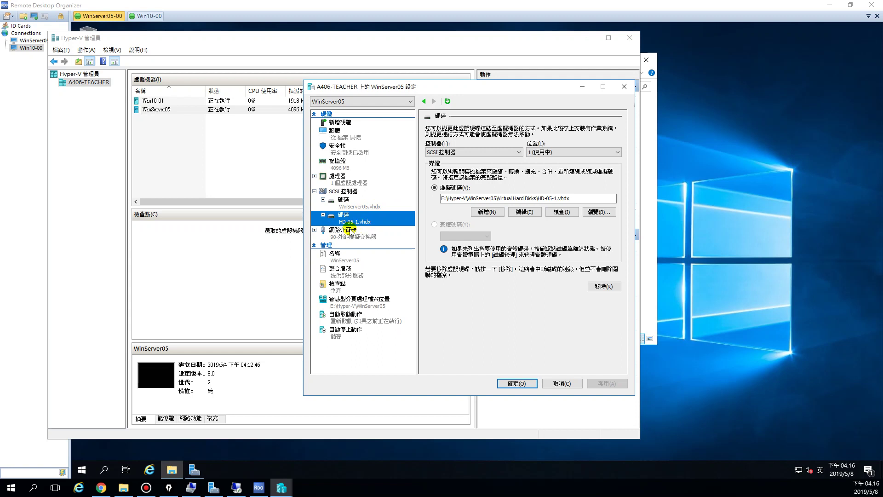
pyautogui.click(396, 221)
pyautogui.click(625, 87)
pyautogui.click(587, 38)
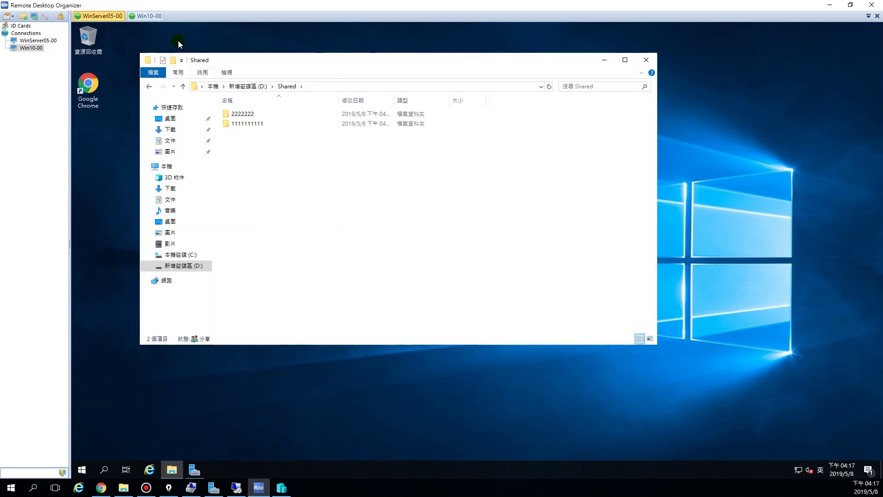
# On Win10-00, disconnect the shared (Z:) network drive with 中斷(D), confirming with 是(Y)
pyautogui.click(148, 16)
pyautogui.click(427, 150)
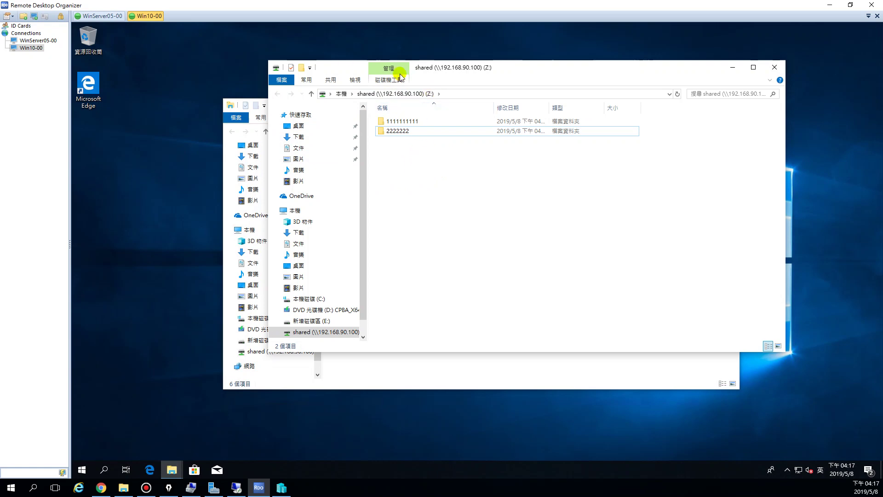
pyautogui.scroll(-1, 361, 294)
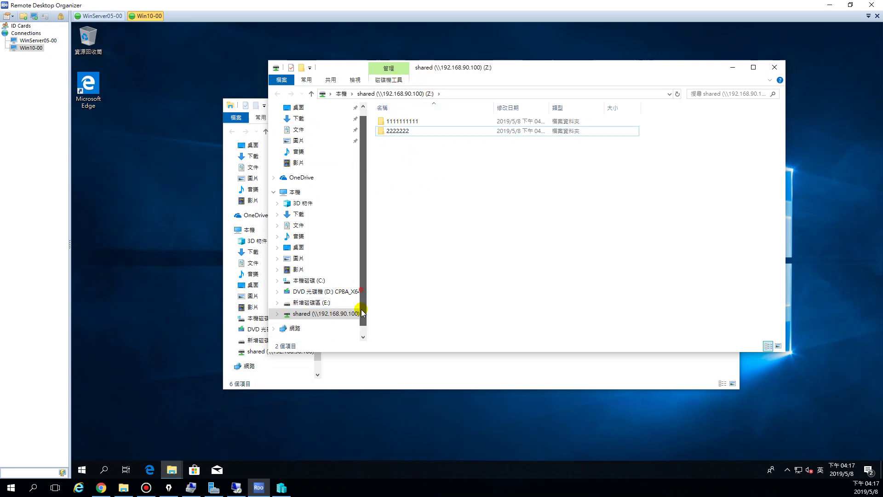
pyautogui.rightClick(327, 318)
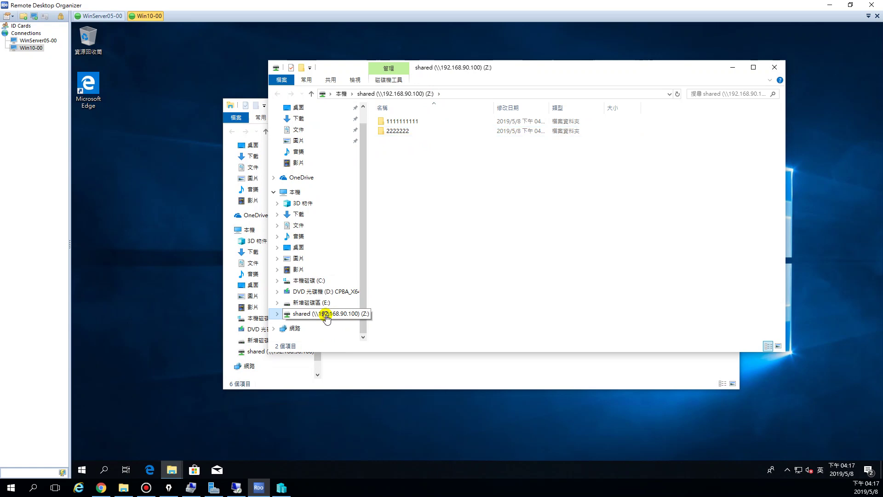
pyautogui.click(523, 285)
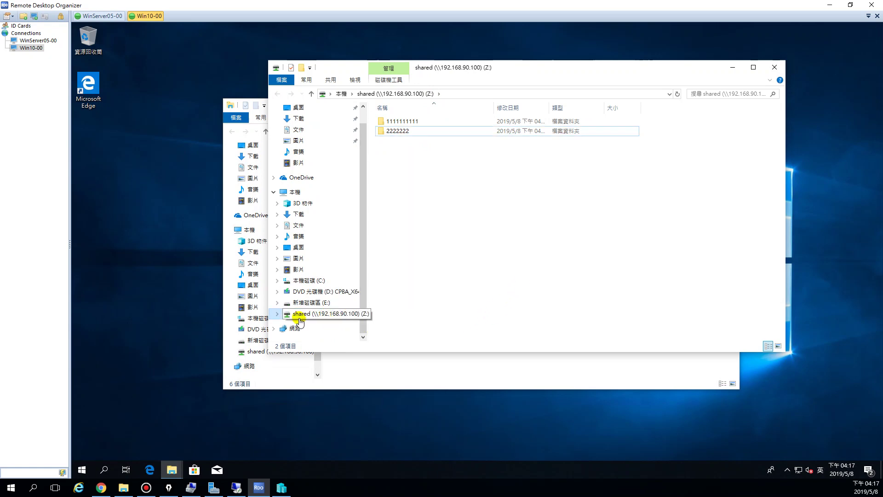
pyautogui.rightClick(306, 317)
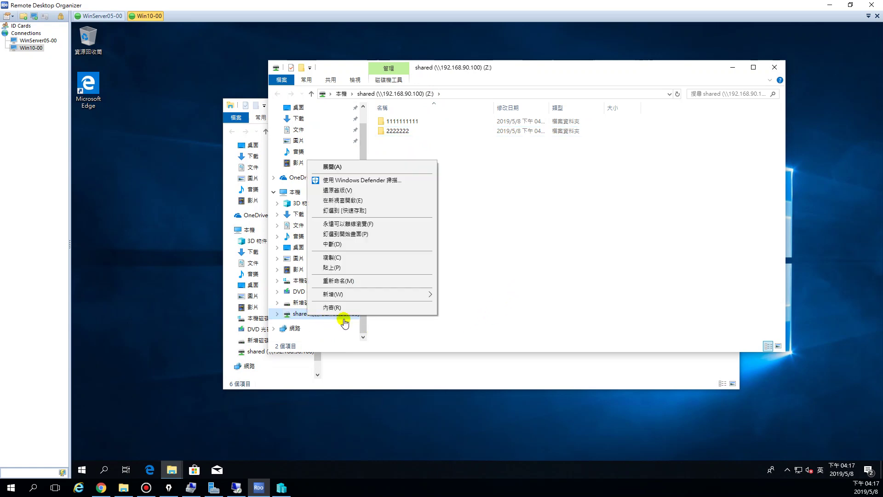
pyautogui.click(359, 245)
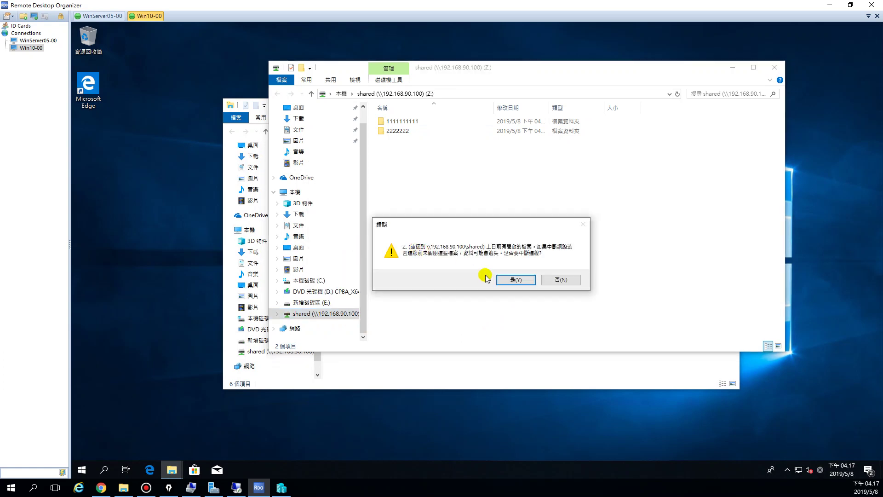
pyautogui.click(512, 279)
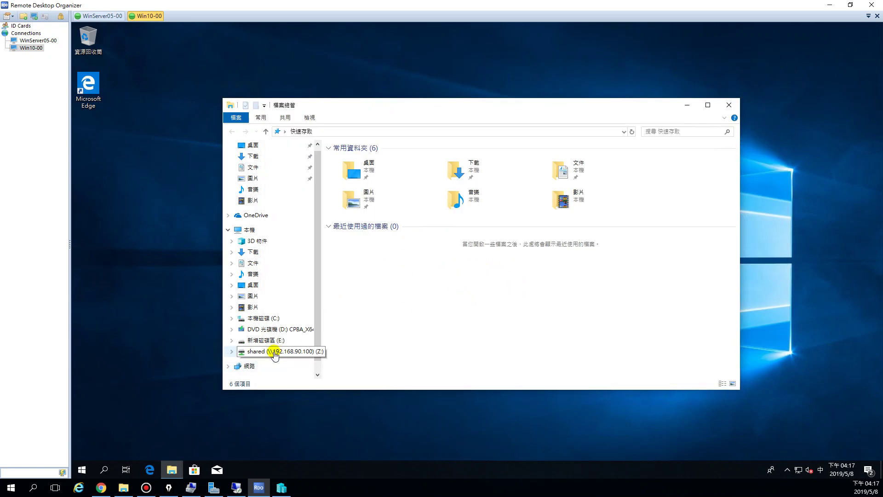
# Dismiss the Z: unavailable error, widen the navigation pane, and reopen File Explorer with Win+E
pyautogui.click(270, 355)
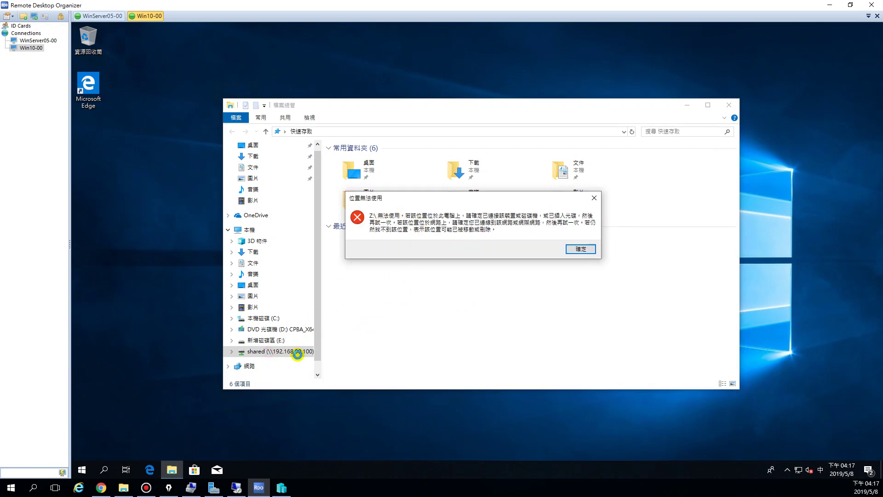
pyautogui.click(580, 249)
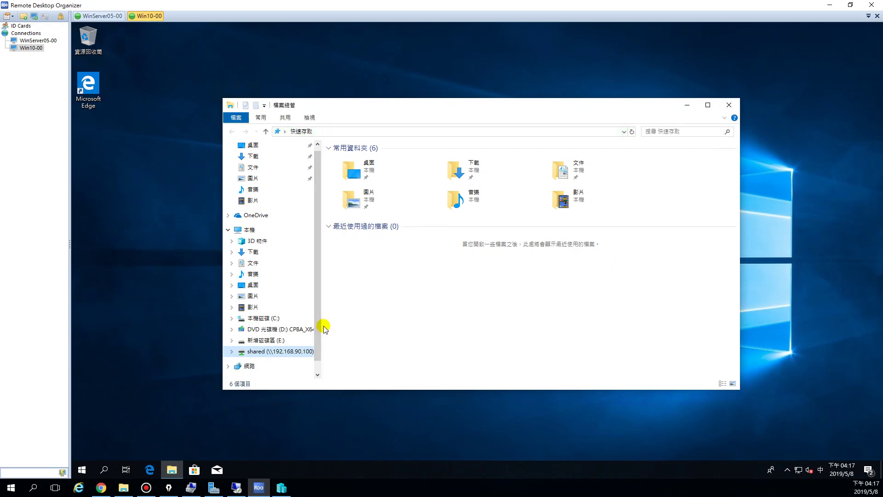
pyautogui.moveTo(322, 327); pyautogui.dragTo(356, 327)
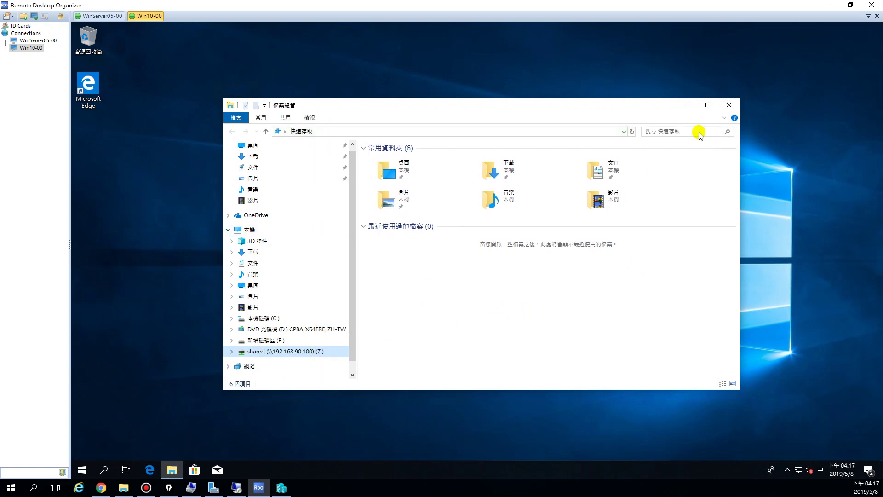
pyautogui.click(731, 107)
pyautogui.press('super+e')
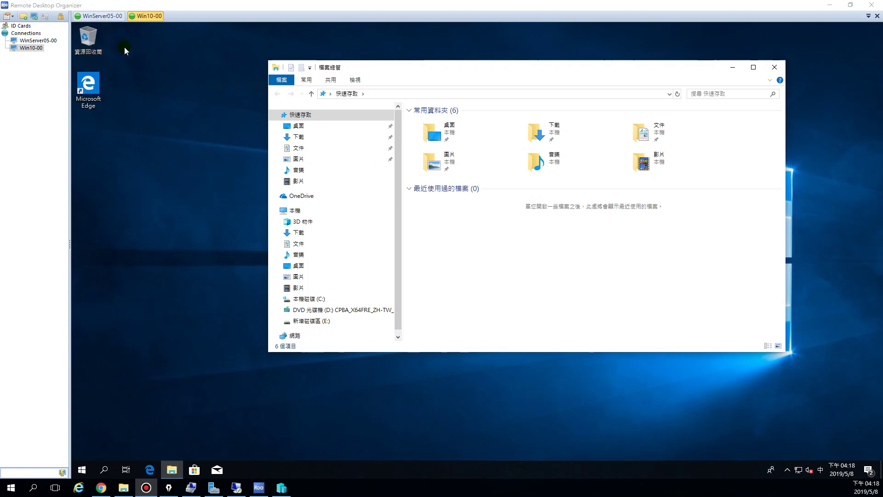
# Switch to WinServer05-00, move the D:\Shared window aside, and bring Server Manager forward
pyautogui.click(102, 16)
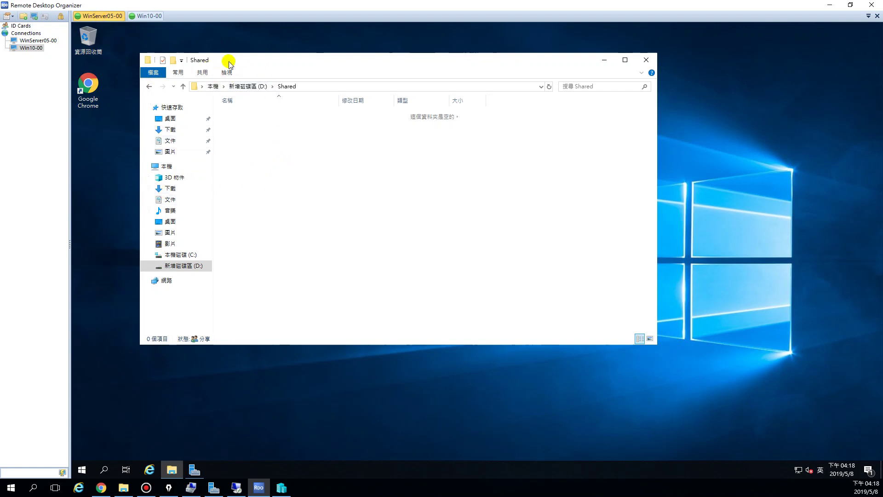
pyautogui.moveTo(229, 61); pyautogui.dragTo(319, 69)
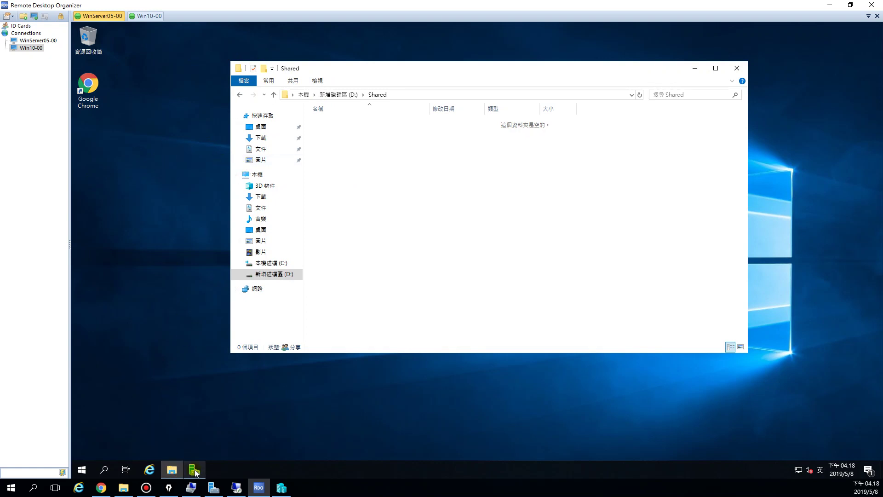
pyautogui.click(193, 428)
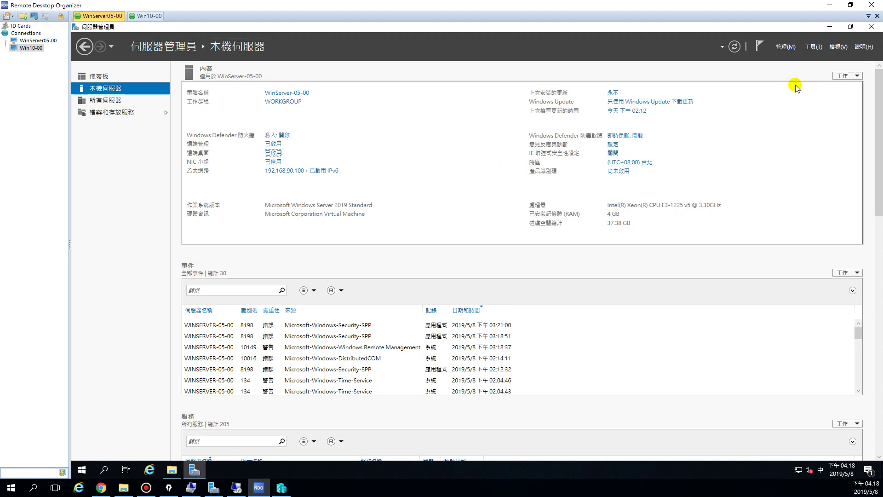
# Launch Computer Management (電腦管理) from Server Manager's Tools (工具) menu and reposition it
pyautogui.click(811, 47)
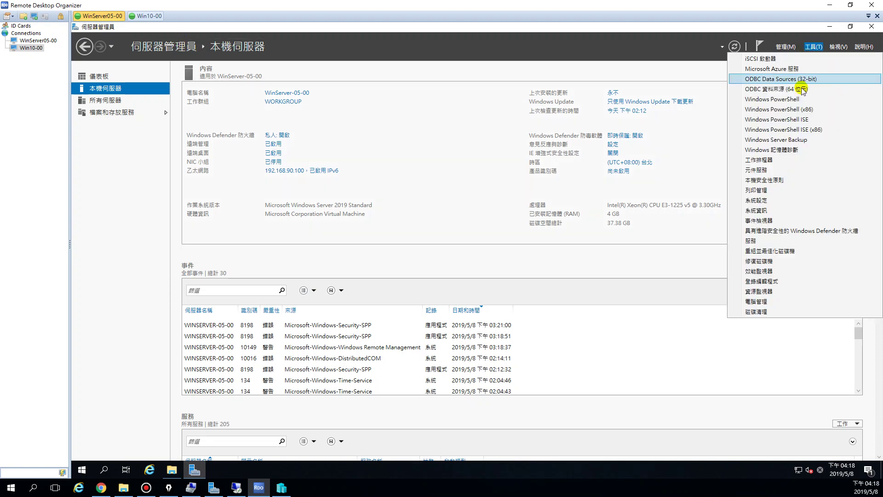
pyautogui.click(781, 301)
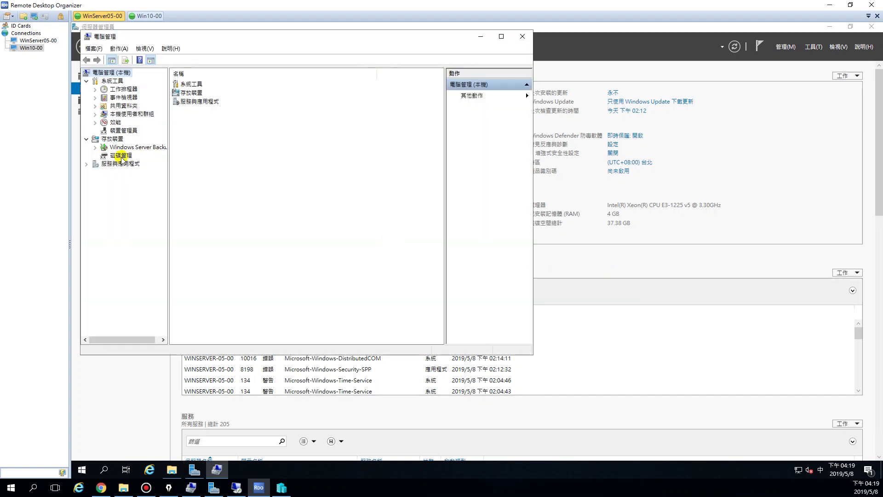
pyautogui.moveTo(286, 36); pyautogui.dragTo(417, 69)
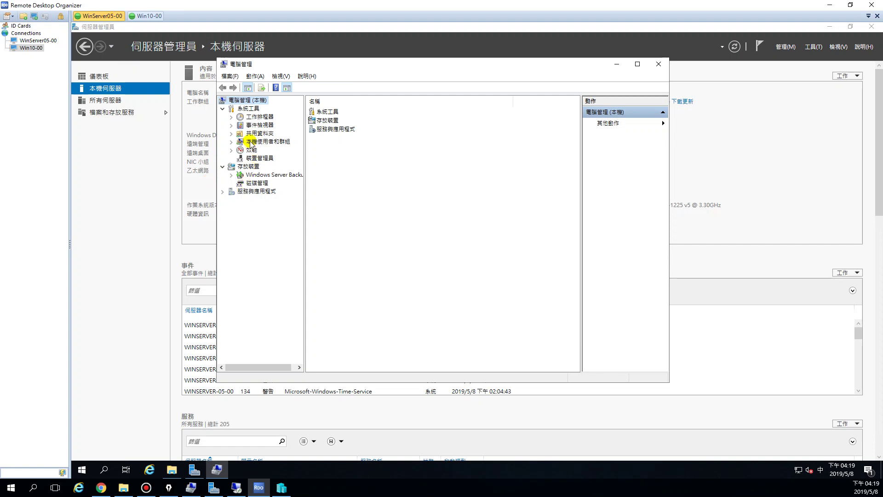
# Expand Local Users and Groups and review the user accounts, selecting Administrator
pyautogui.click(273, 143)
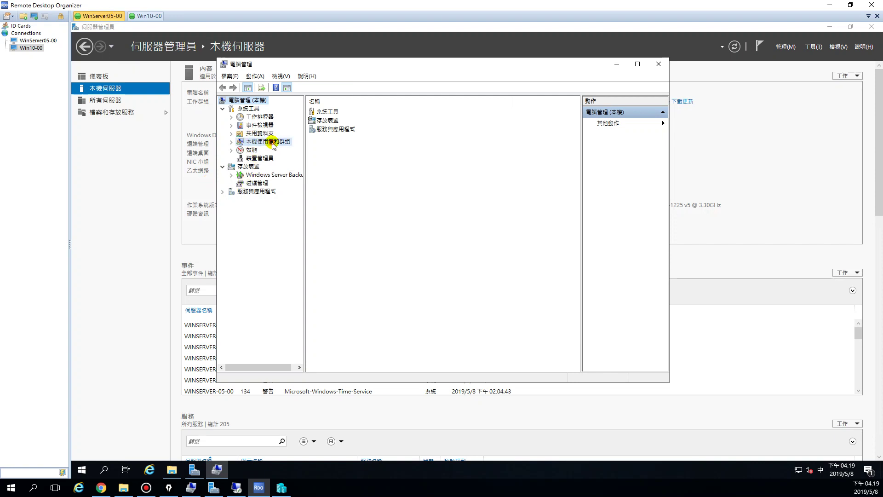
pyautogui.click(231, 143)
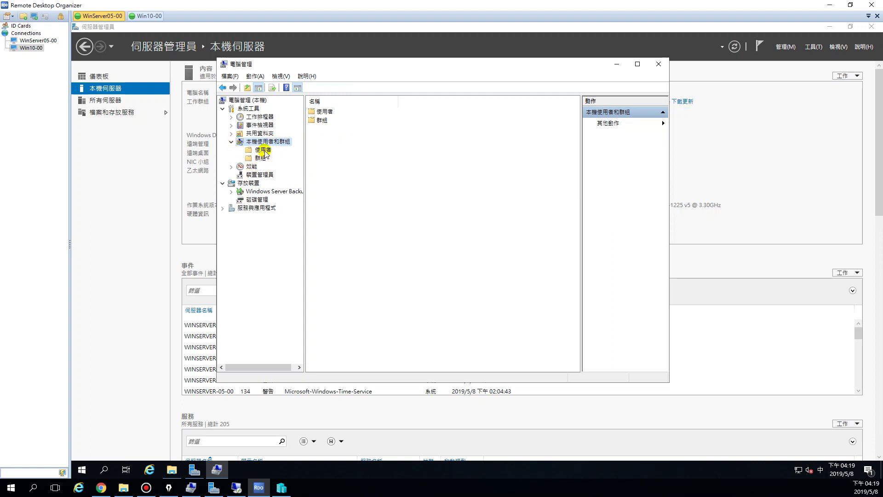
pyautogui.click(263, 150)
pyautogui.click(260, 158)
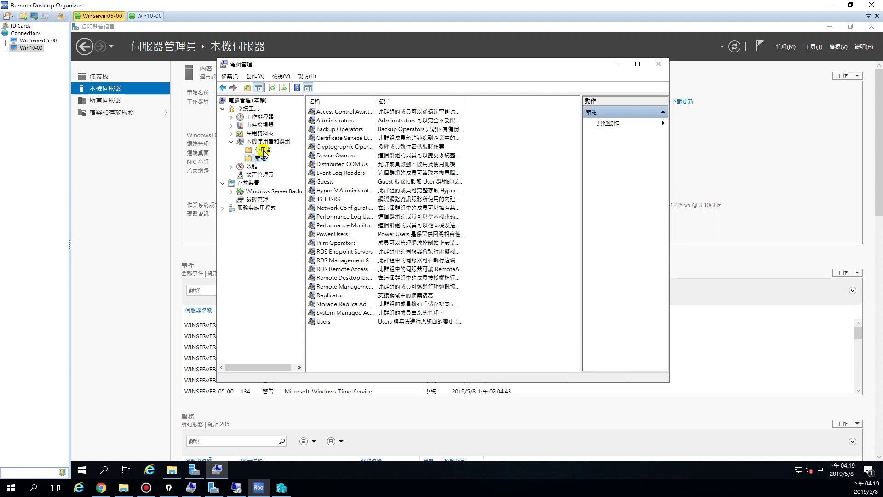
pyautogui.click(264, 150)
pyautogui.moveTo(353, 101); pyautogui.dragTo(393, 107)
pyautogui.click(322, 112)
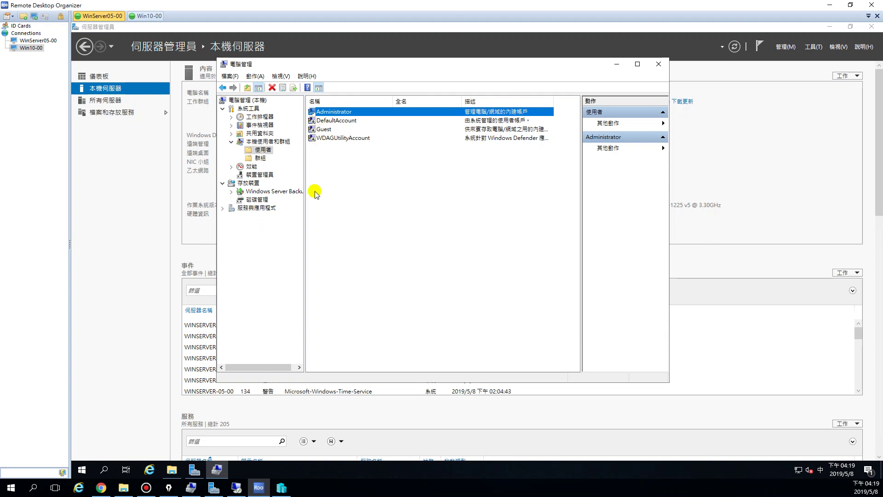
# Review the local groups, select Administrators, then bring D:\Shared back to front
pyautogui.click(260, 159)
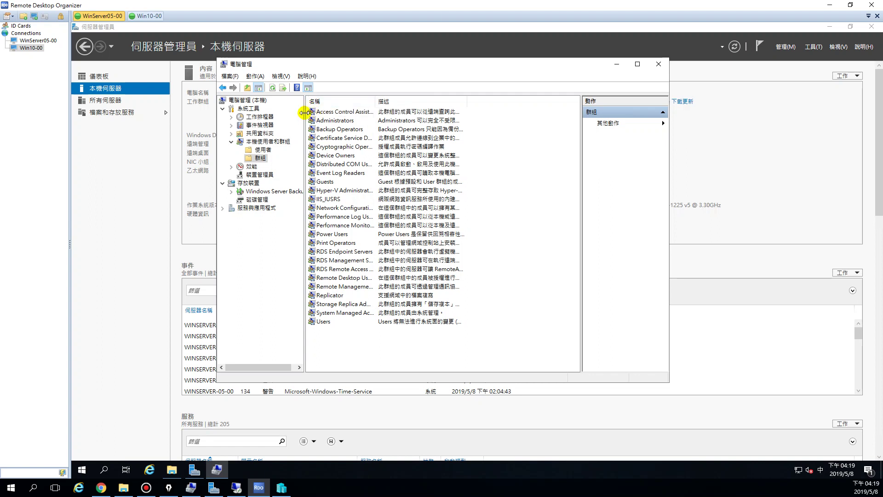
pyautogui.moveTo(376, 102); pyautogui.dragTo(411, 102)
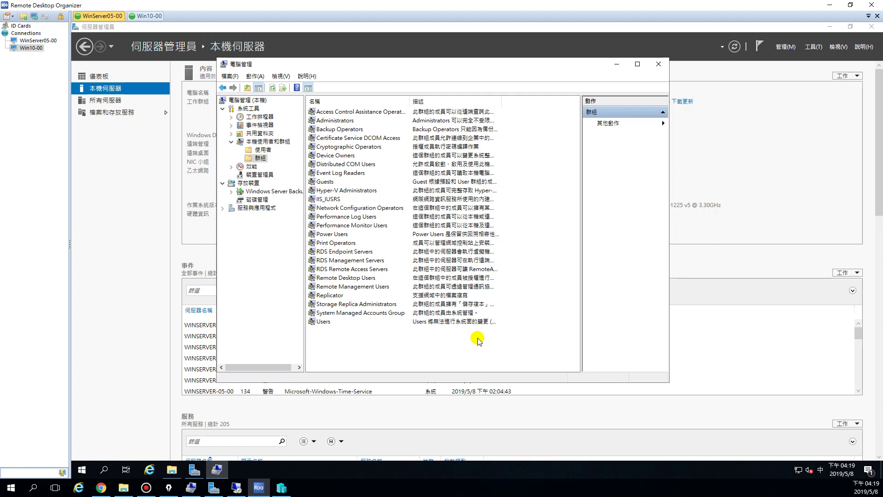
pyautogui.click(260, 150)
pyautogui.click(260, 159)
pyautogui.click(336, 123)
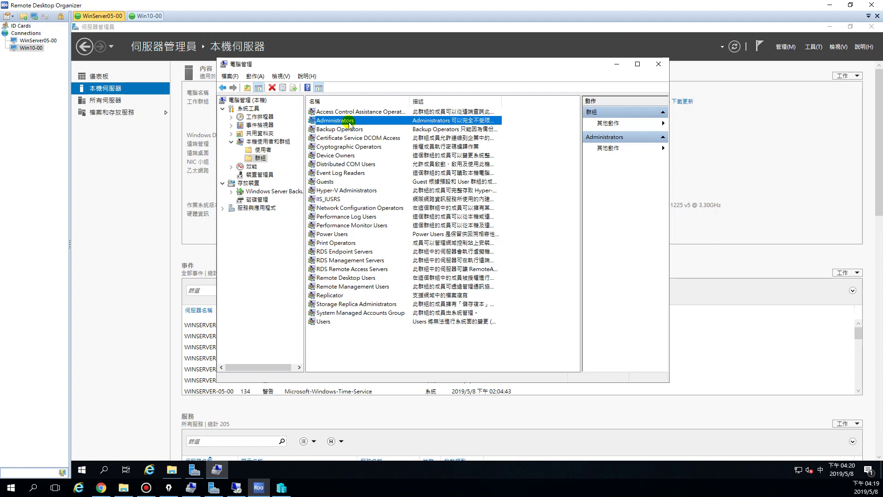
pyautogui.click(171, 469)
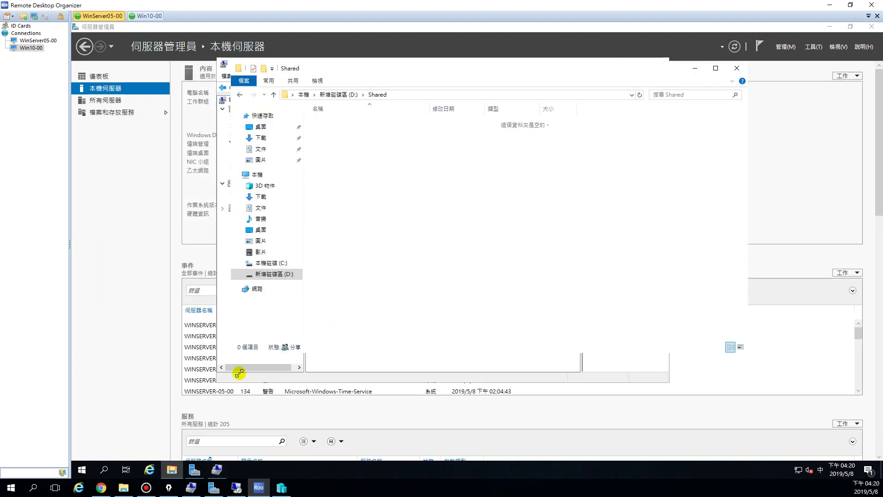
# Open the Shared folder's properties and view its Advanced Sharing permissions for Everyone
pyautogui.click(272, 276)
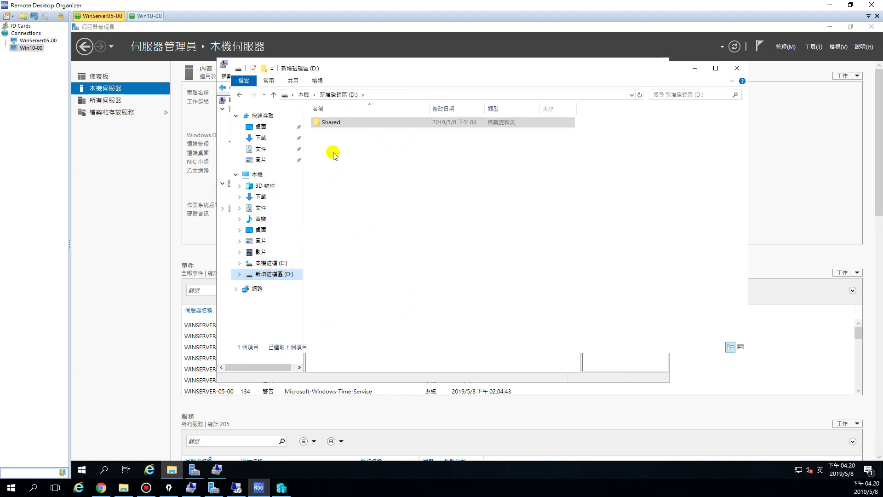
pyautogui.rightClick(329, 122)
pyautogui.click(363, 287)
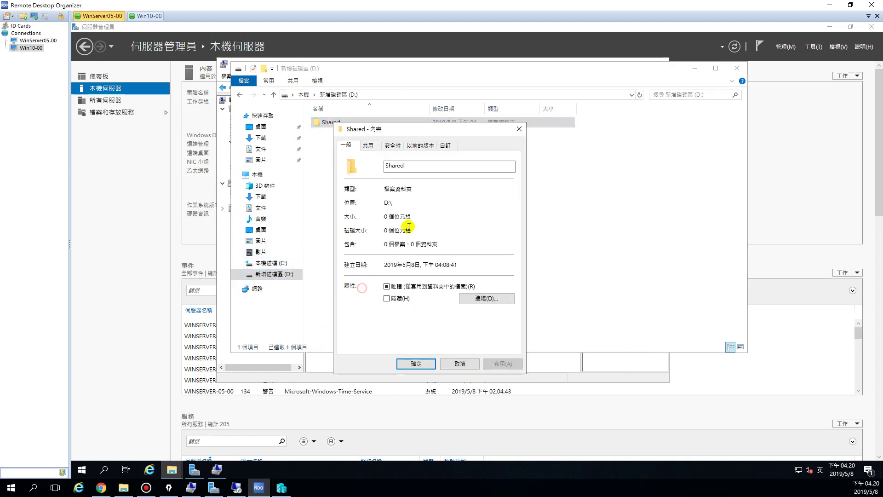
pyautogui.click(368, 145)
pyautogui.click(387, 272)
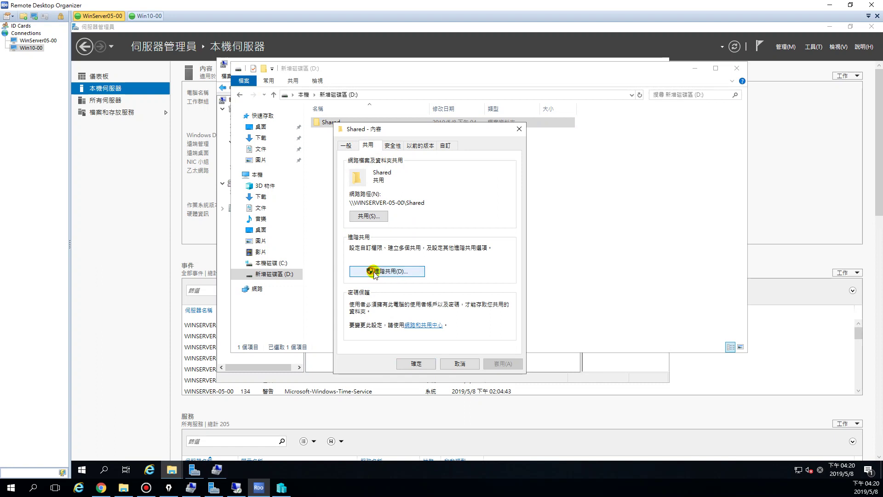
pyautogui.click(366, 292)
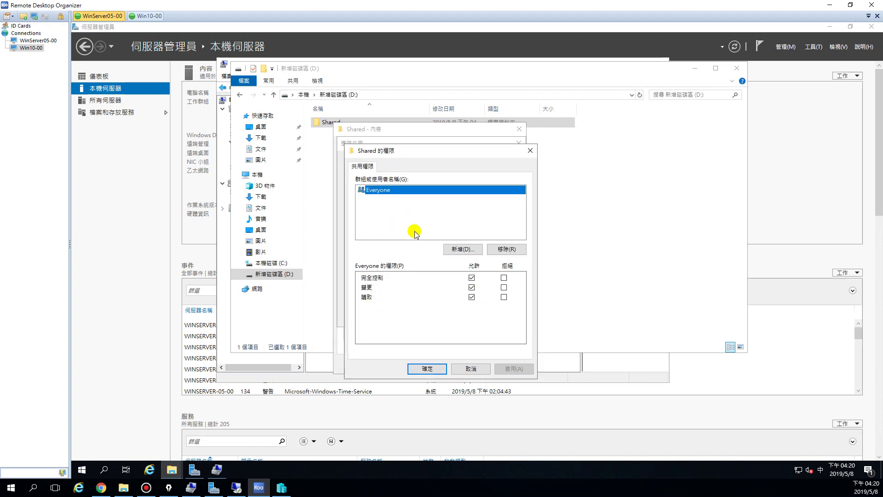
# Cancel the sharing dialogs and check Administrators' permissions on the Security tab
pyautogui.click(468, 370)
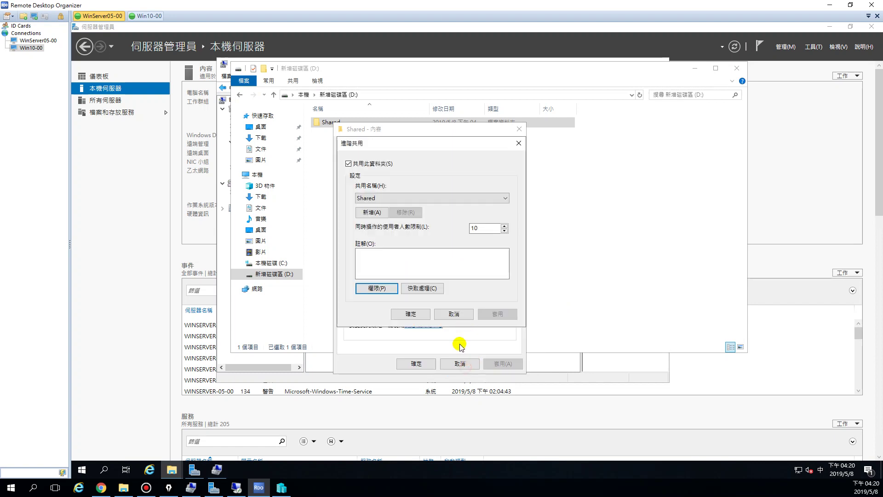
pyautogui.click(455, 313)
pyautogui.click(401, 150)
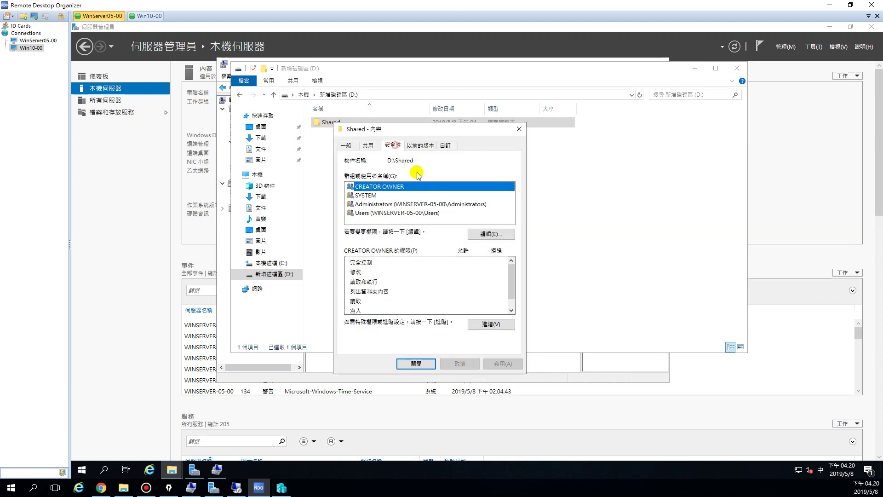
pyautogui.click(394, 205)
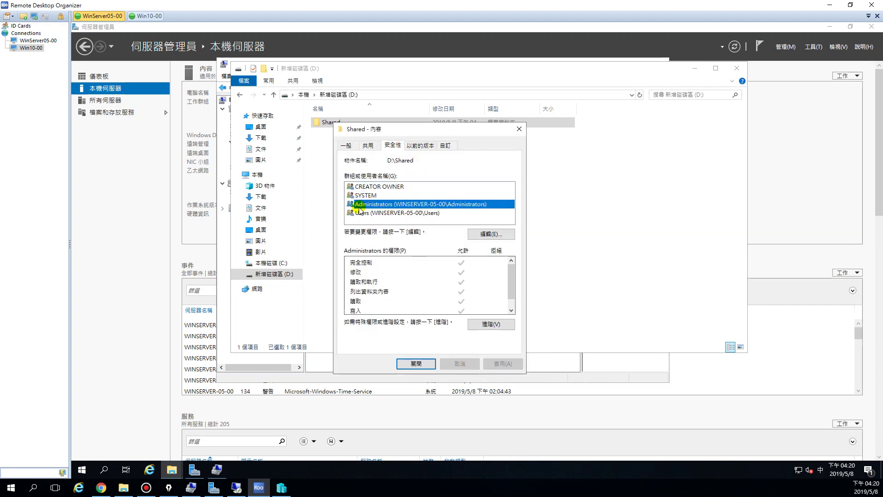